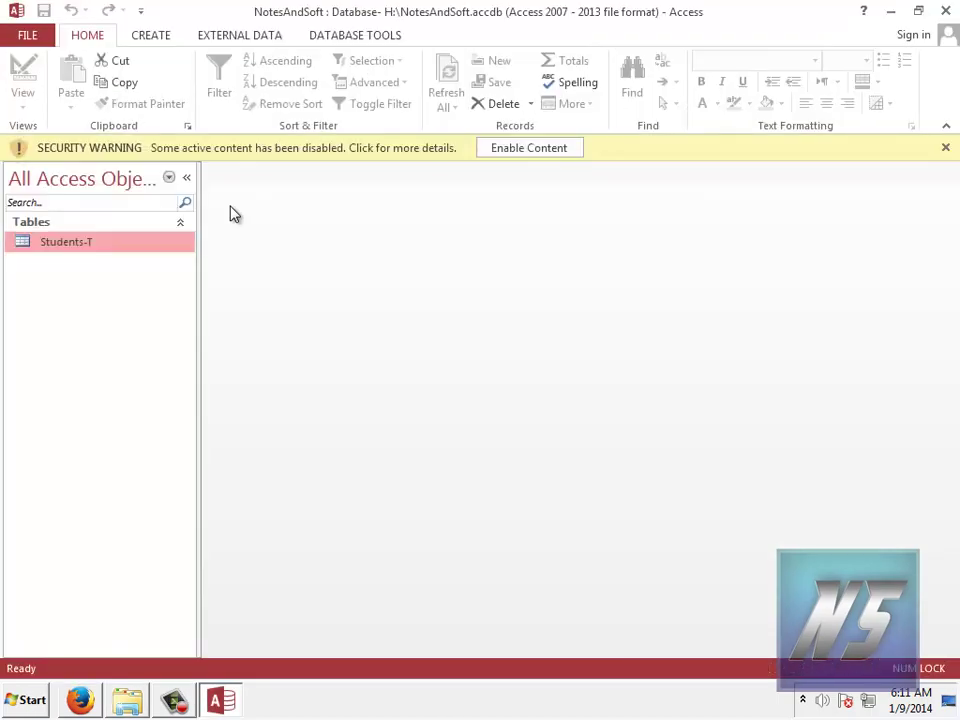
Step: Enable the NotesAndSoft database's content and select the Students-T table
{"action": "left_click", "coordinate": [497, 147]}
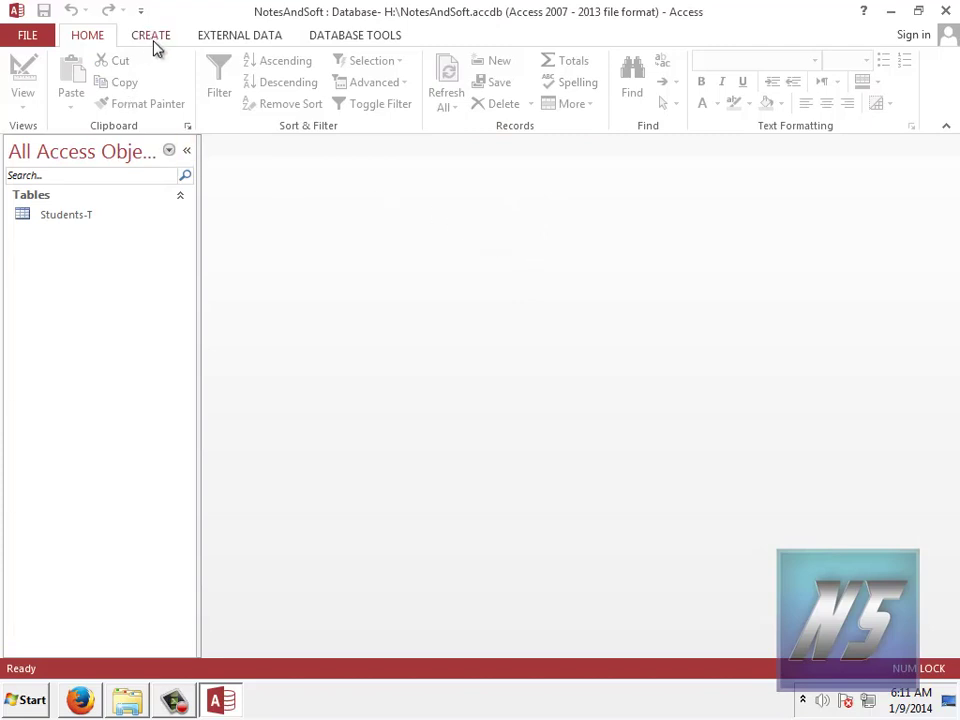
{"action": "left_click", "coordinate": [77, 220]}
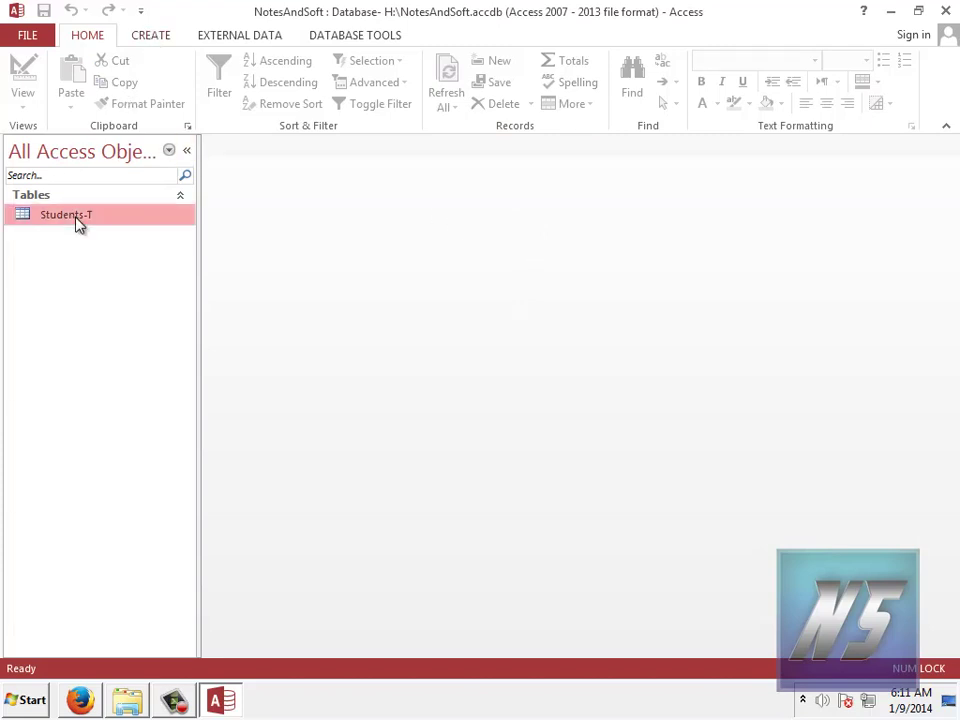
Step: Open the Students-T table in Design View and select the empty row below DOB
{"action": "double_click", "coordinate": [80, 222]}
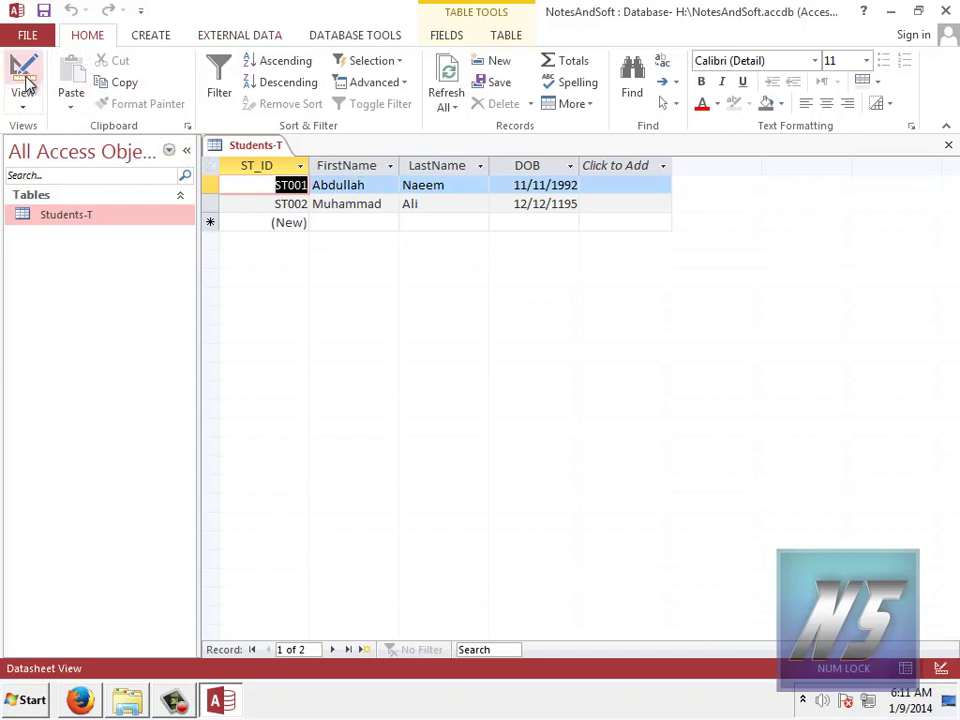
{"action": "left_click", "coordinate": [28, 113]}
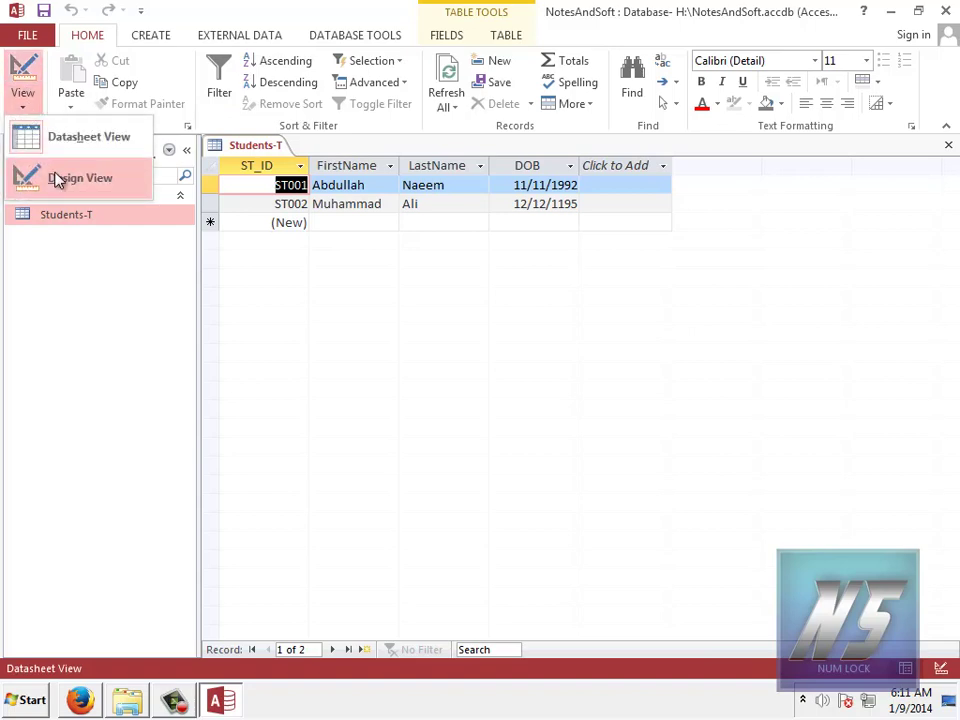
{"action": "left_click", "coordinate": [80, 178]}
{"action": "left_click", "coordinate": [335, 256]}
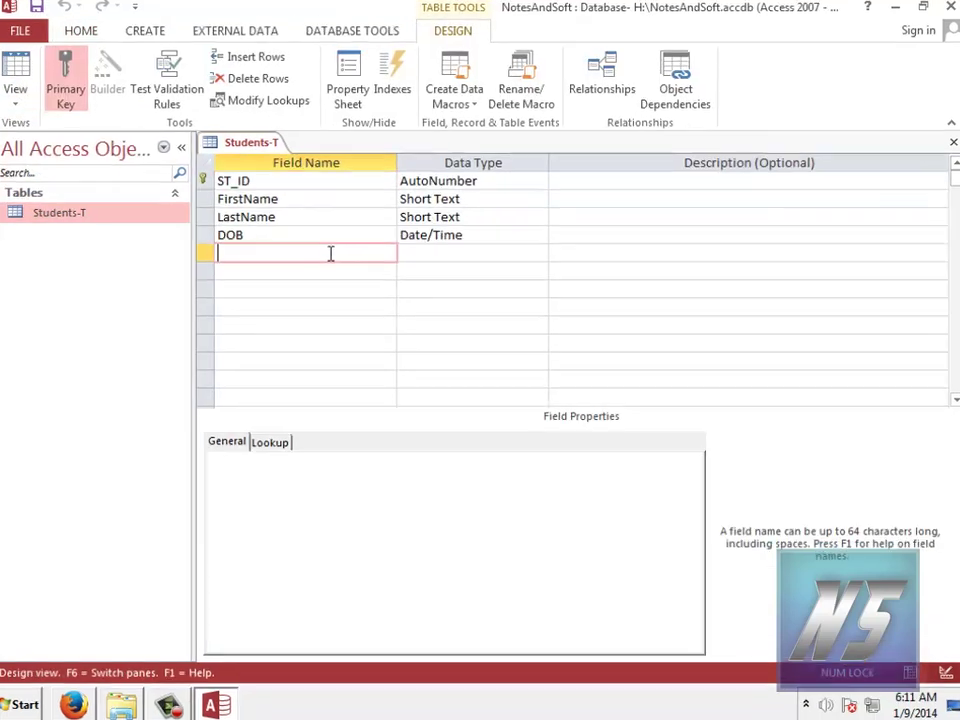
Step: Name the new field ContactNumber and keep its Short Text data type
{"action": "type", "text": "C"}
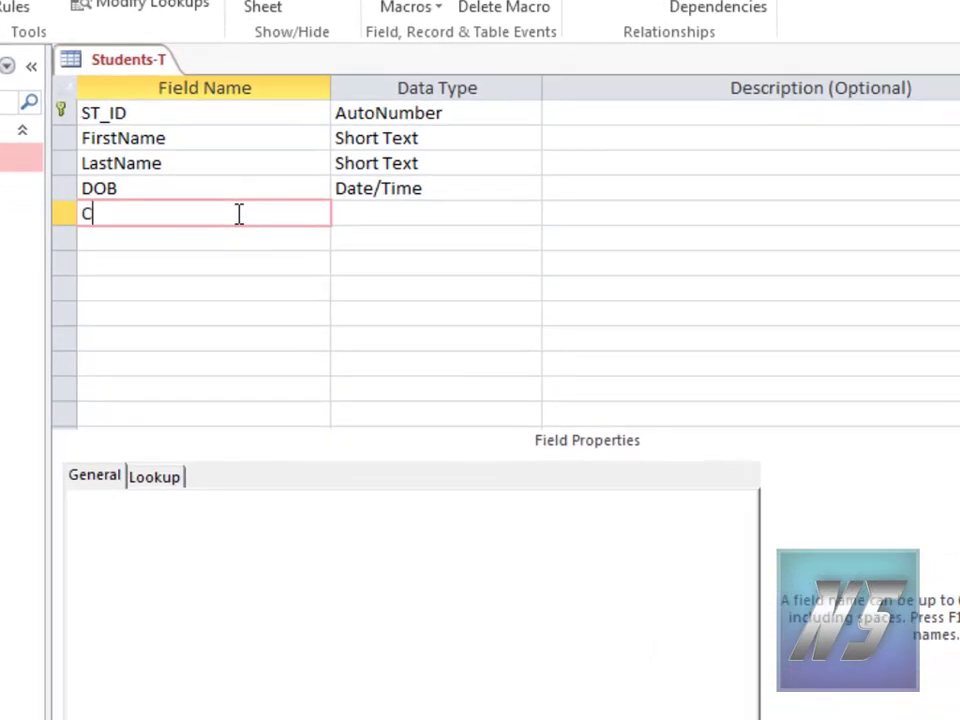
{"action": "type", "text": "ontactNu"}
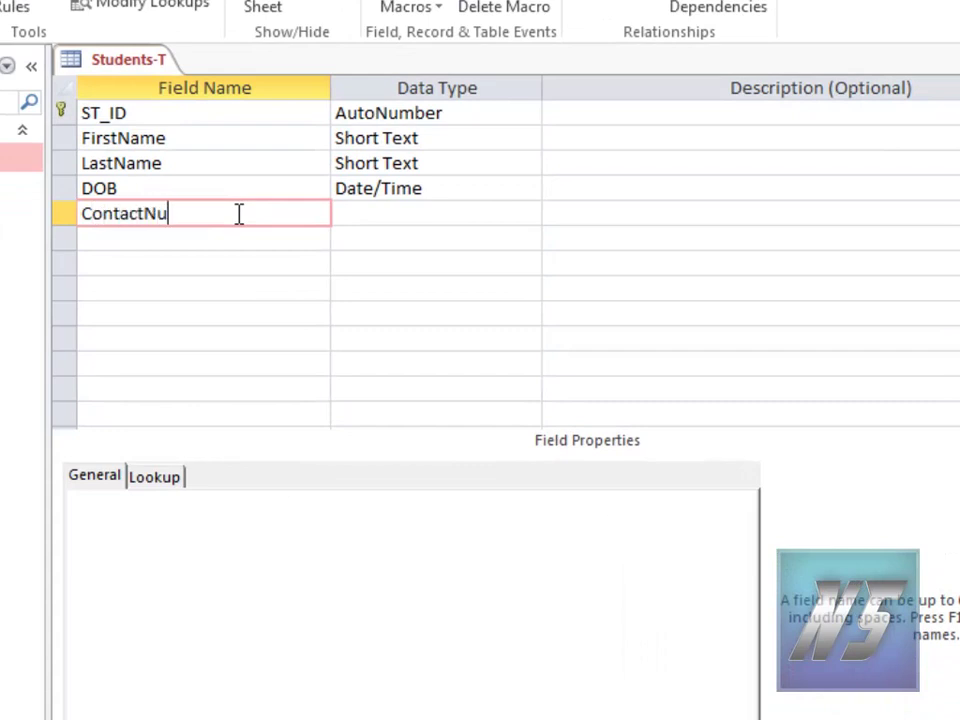
{"action": "type", "text": "mber"}
{"action": "key", "text": "Tab"}
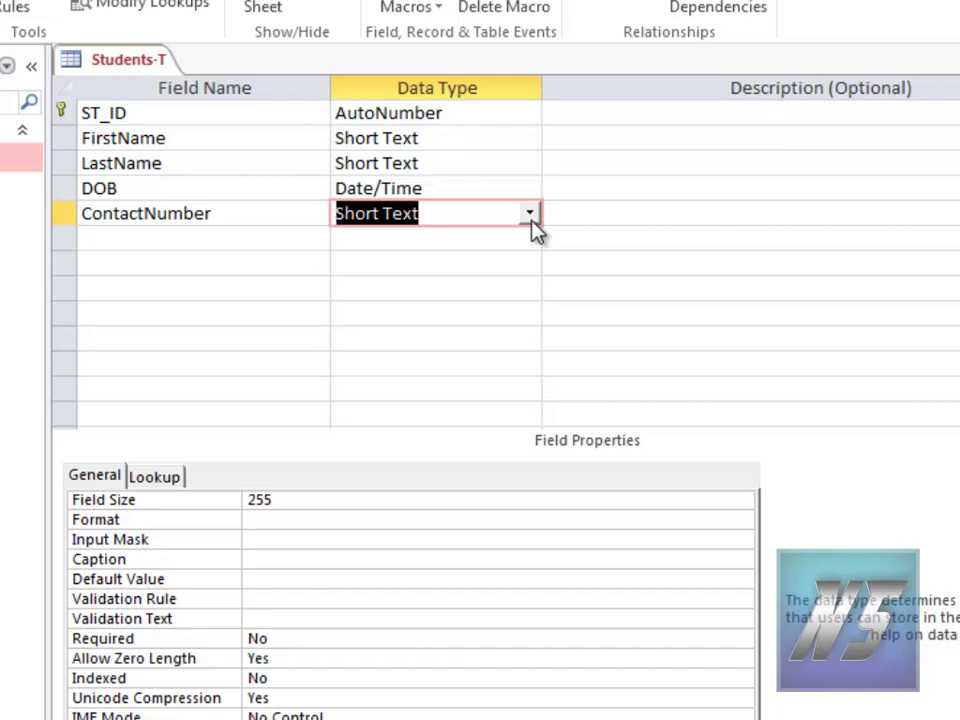
{"action": "left_click", "coordinate": [530, 213]}
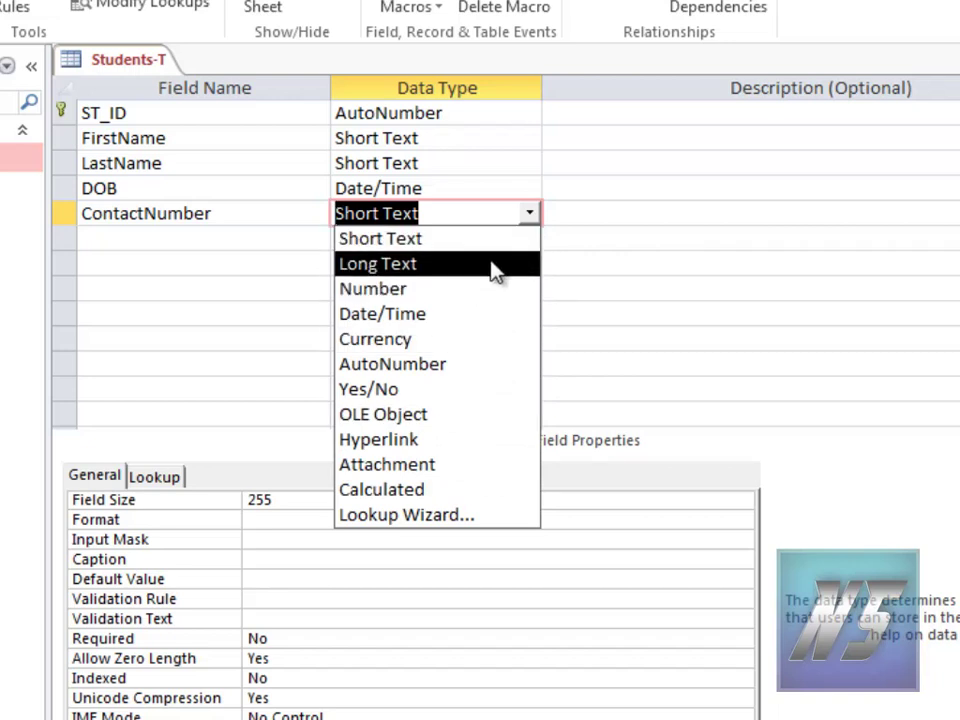
{"action": "left_click", "coordinate": [433, 258]}
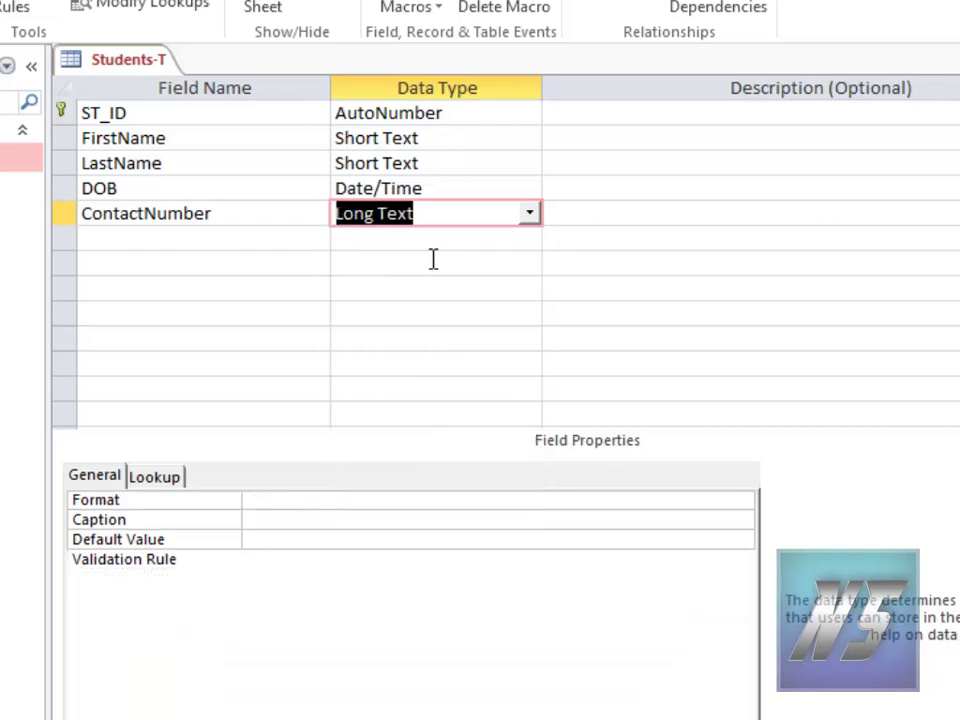
{"action": "left_click", "coordinate": [317, 499]}
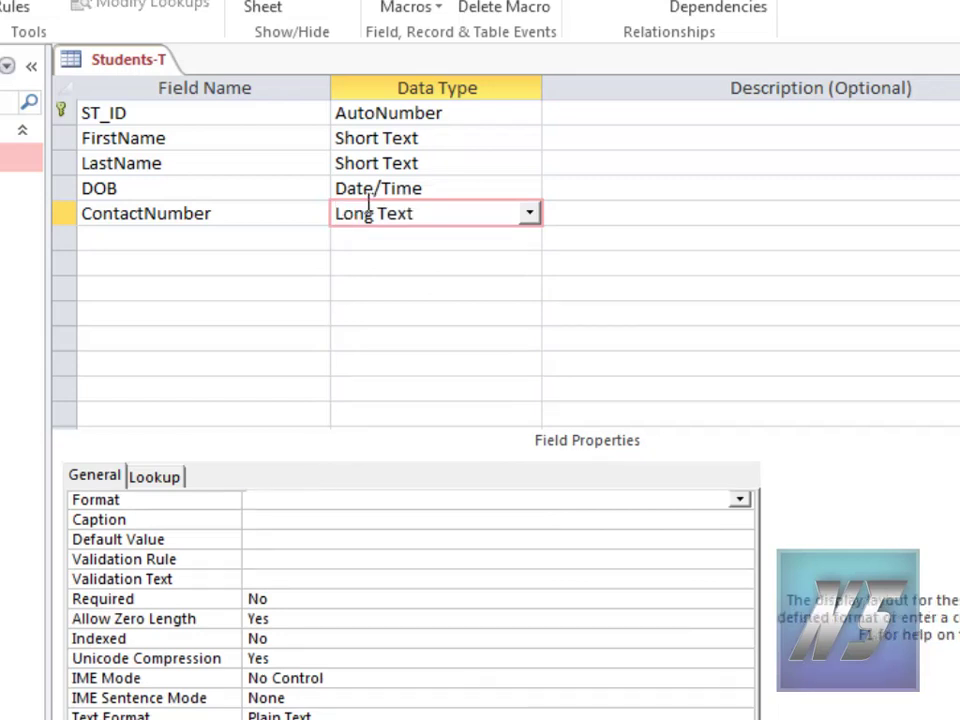
{"action": "left_click", "coordinate": [274, 499]}
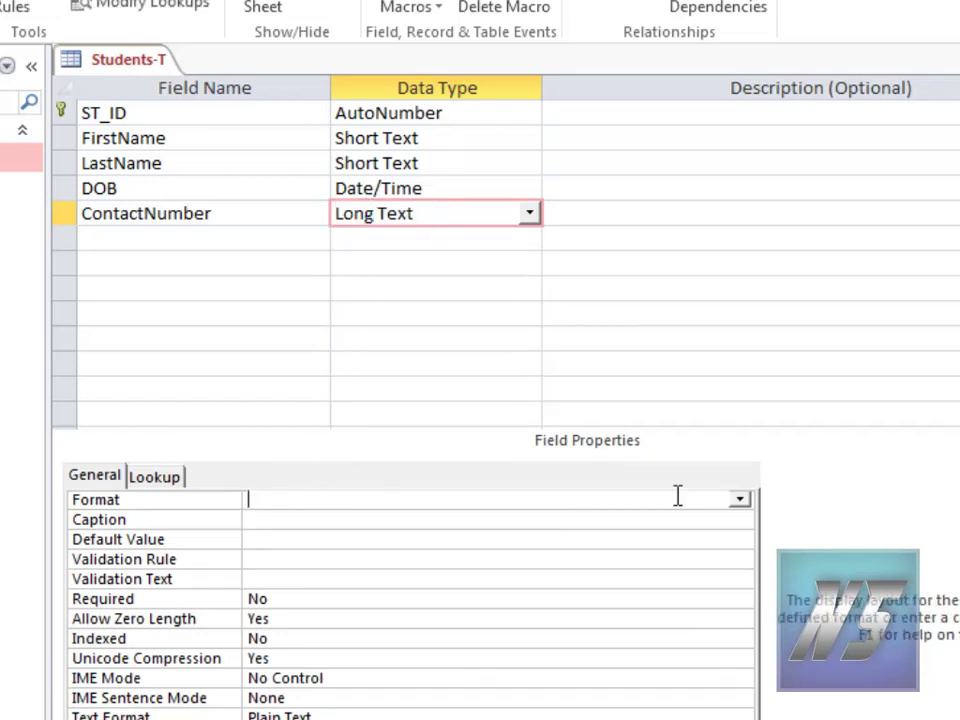
{"action": "left_click", "coordinate": [529, 213]}
{"action": "left_click", "coordinate": [495, 240]}
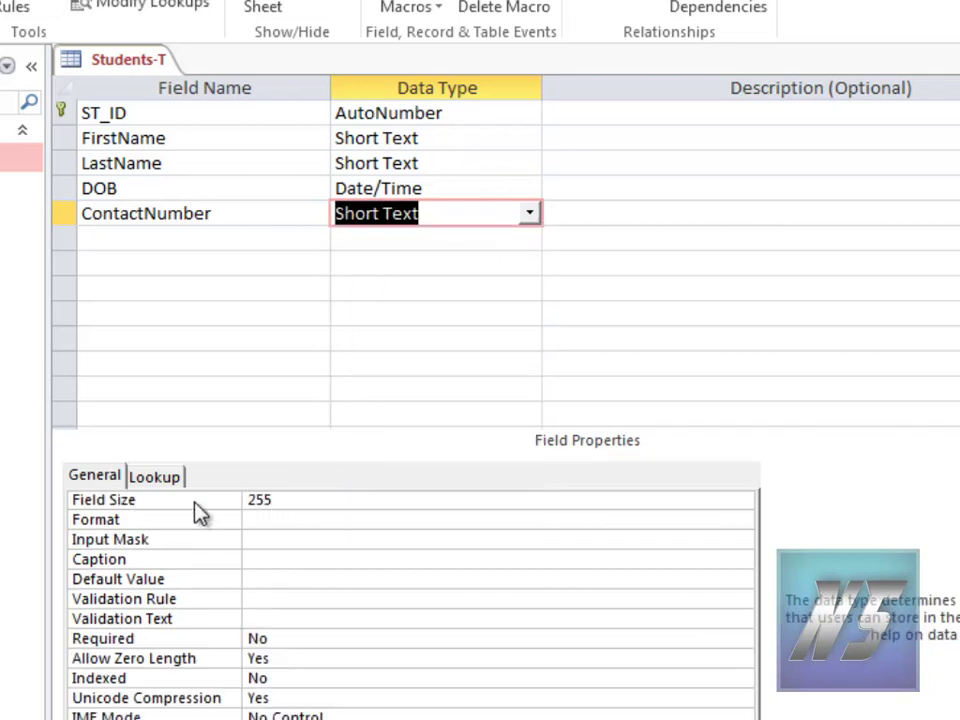
{"action": "left_click", "coordinate": [290, 505]}
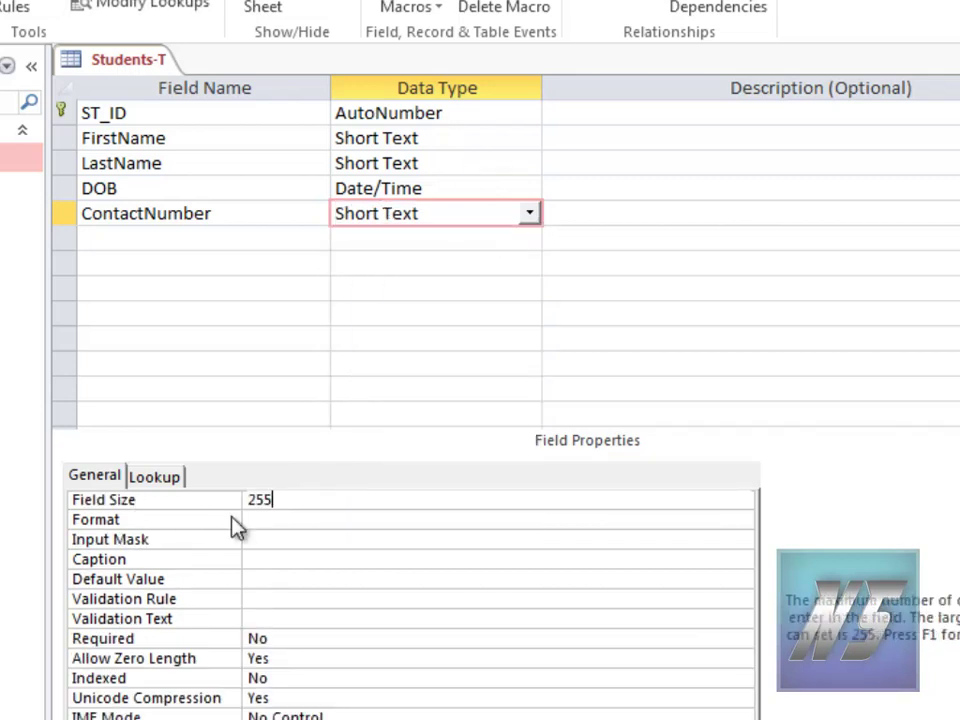
{"action": "left_click_drag", "start_coordinate": [289, 499], "coordinate": [246, 508]}
{"action": "left_click", "coordinate": [279, 499]}
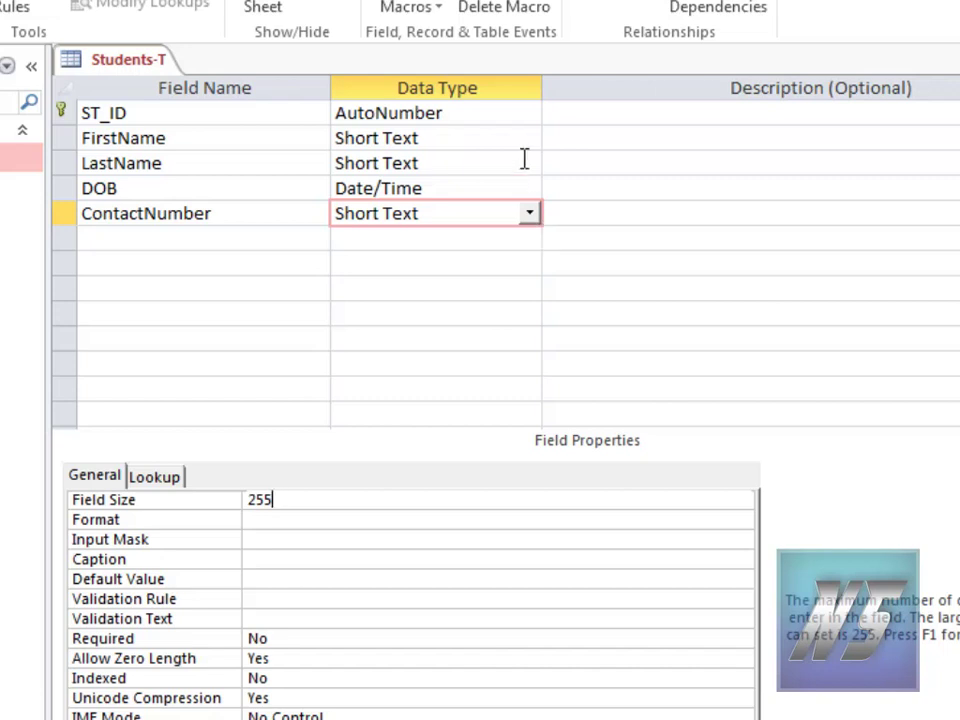
{"action": "left_click", "coordinate": [479, 225]}
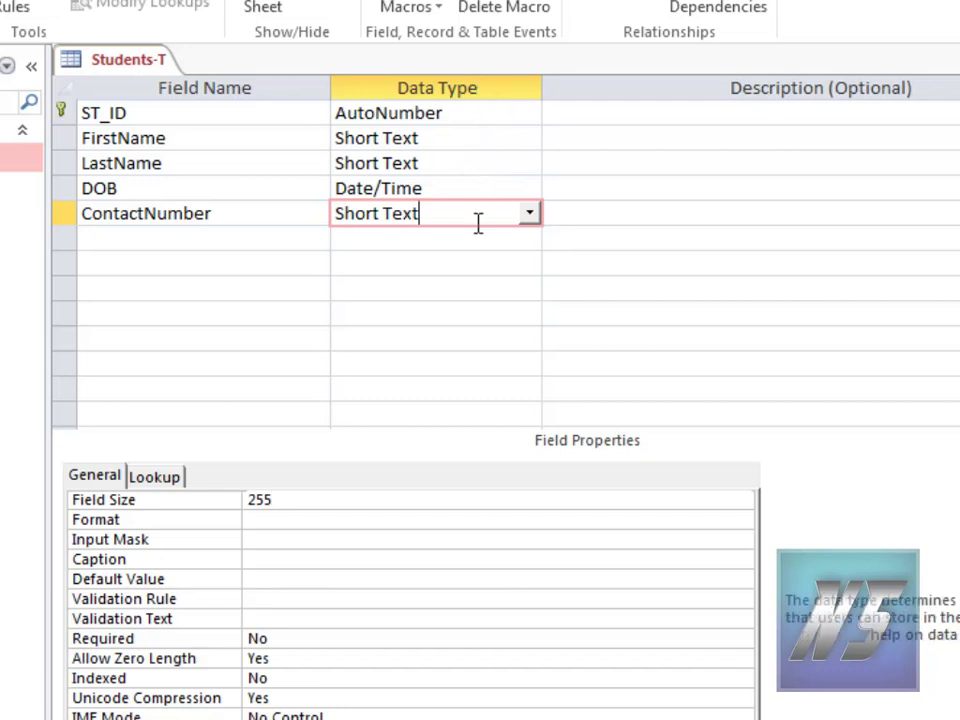
{"action": "left_click", "coordinate": [583, 210]}
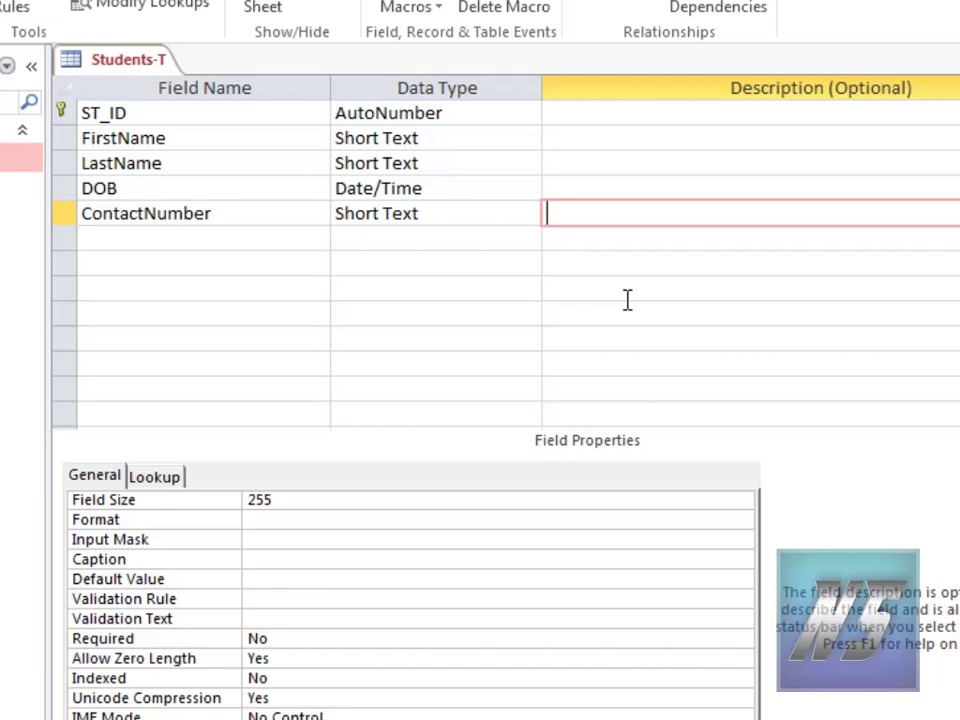
{"action": "left_click", "coordinate": [510, 218]}
{"action": "left_click", "coordinate": [529, 213]}
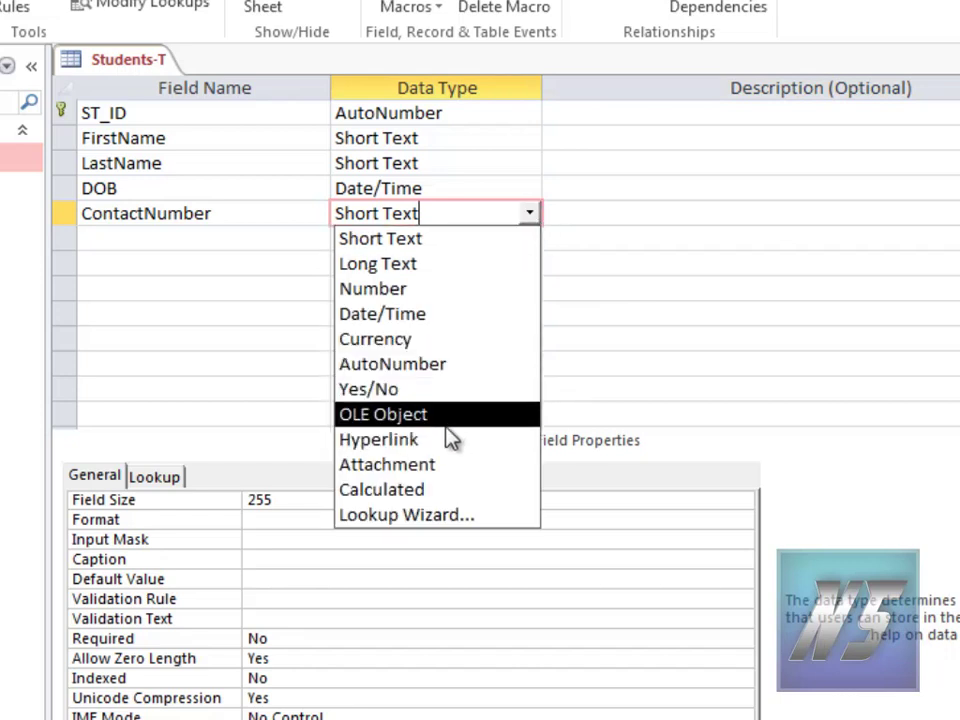
{"action": "left_click", "coordinate": [396, 290]}
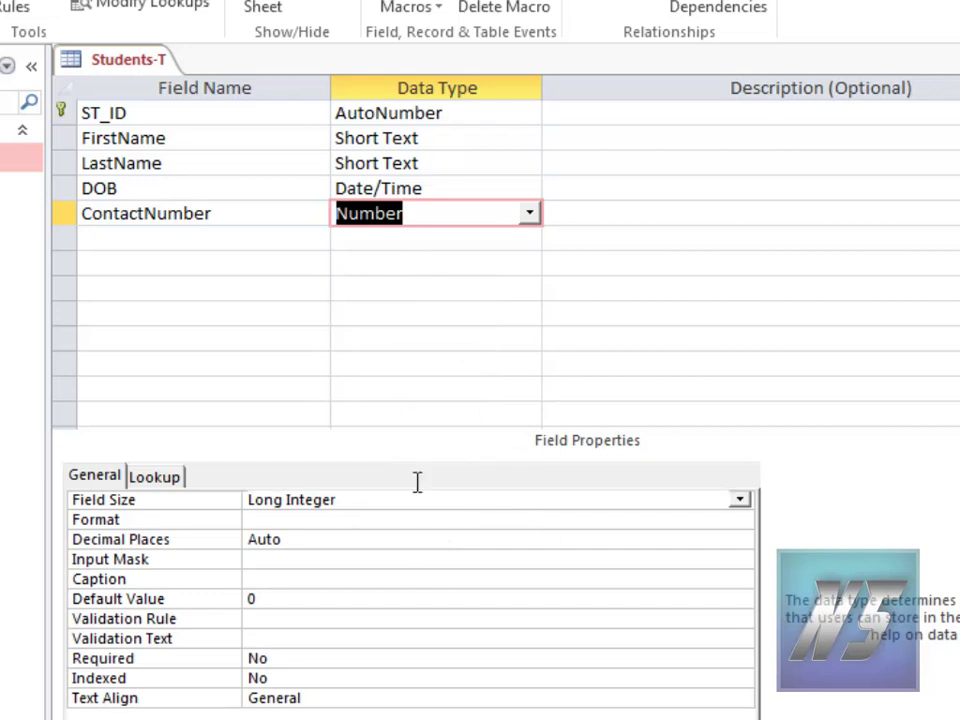
{"action": "left_click", "coordinate": [533, 215]}
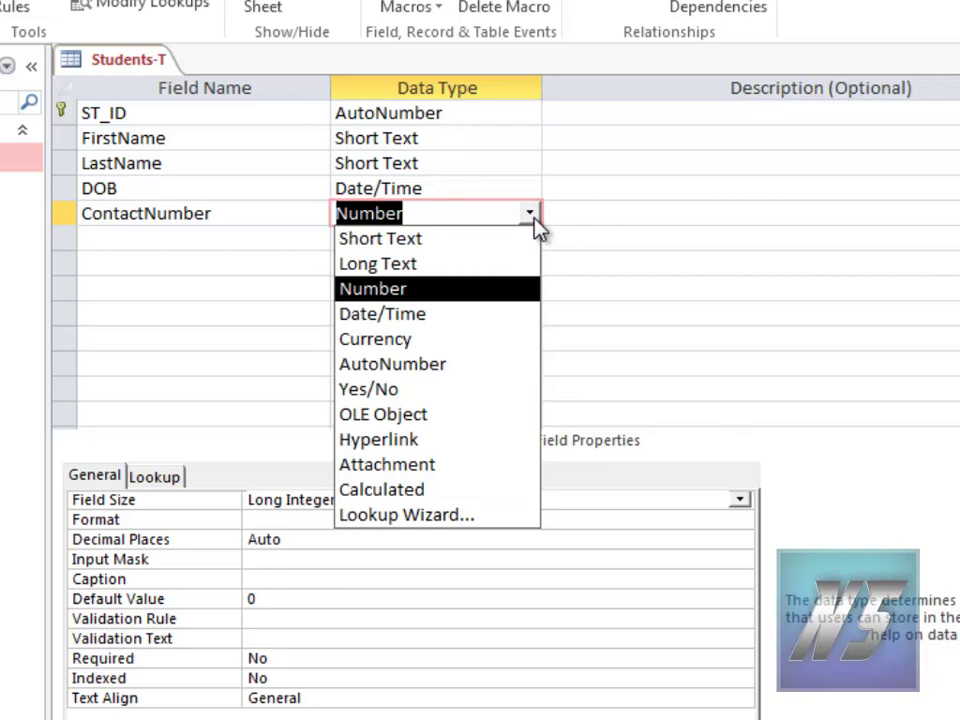
{"action": "left_click", "coordinate": [489, 238]}
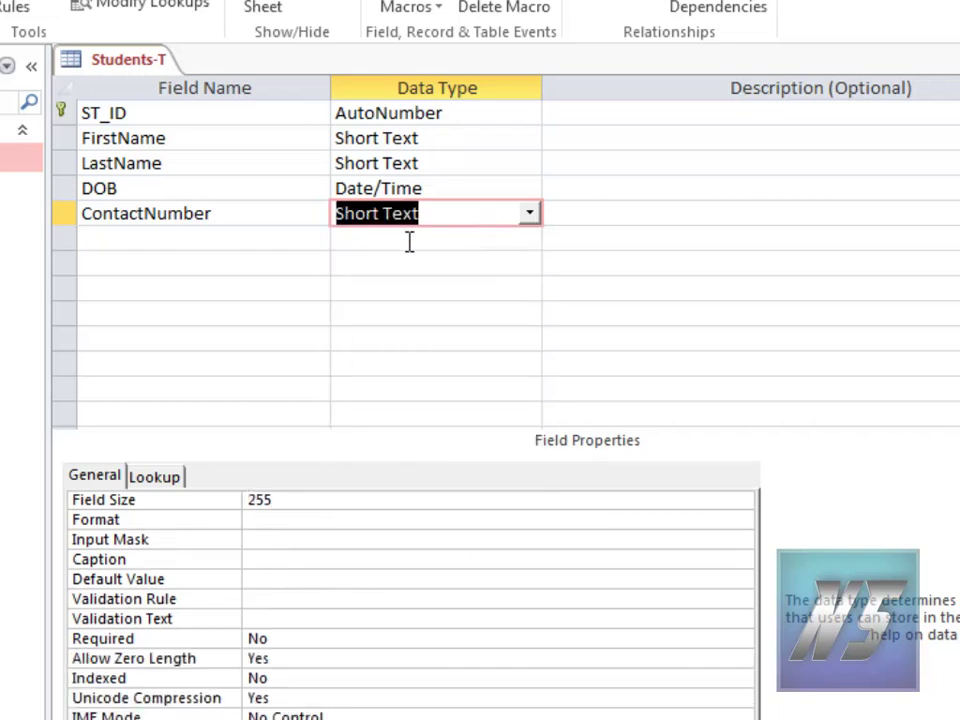
{"action": "left_click", "coordinate": [268, 230]}
{"action": "left_click", "coordinate": [513, 224]}
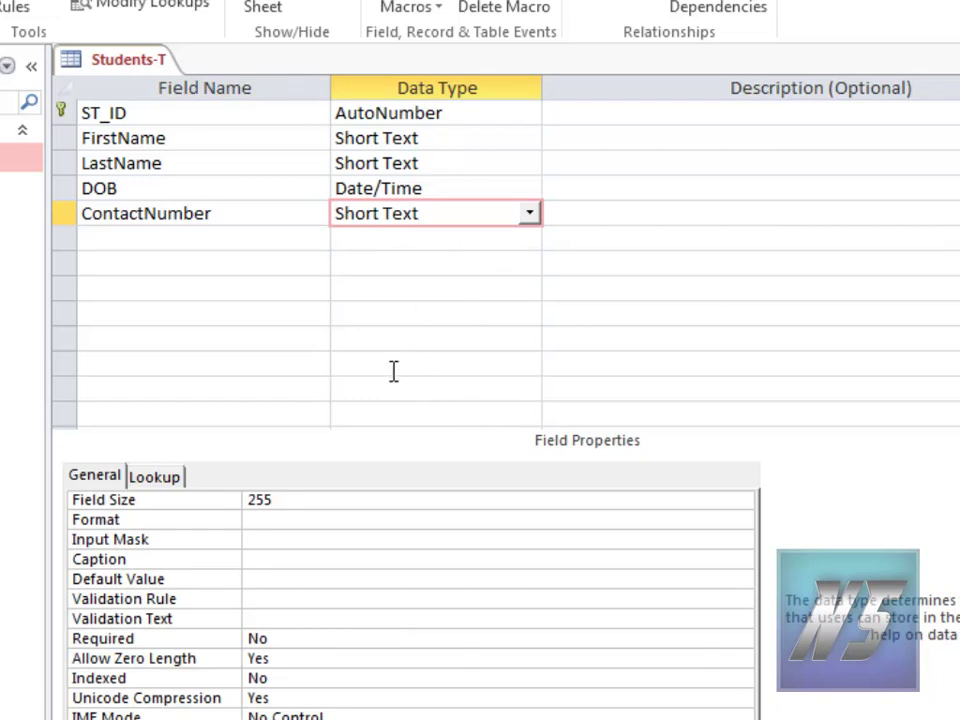
{"action": "left_click", "coordinate": [439, 112]}
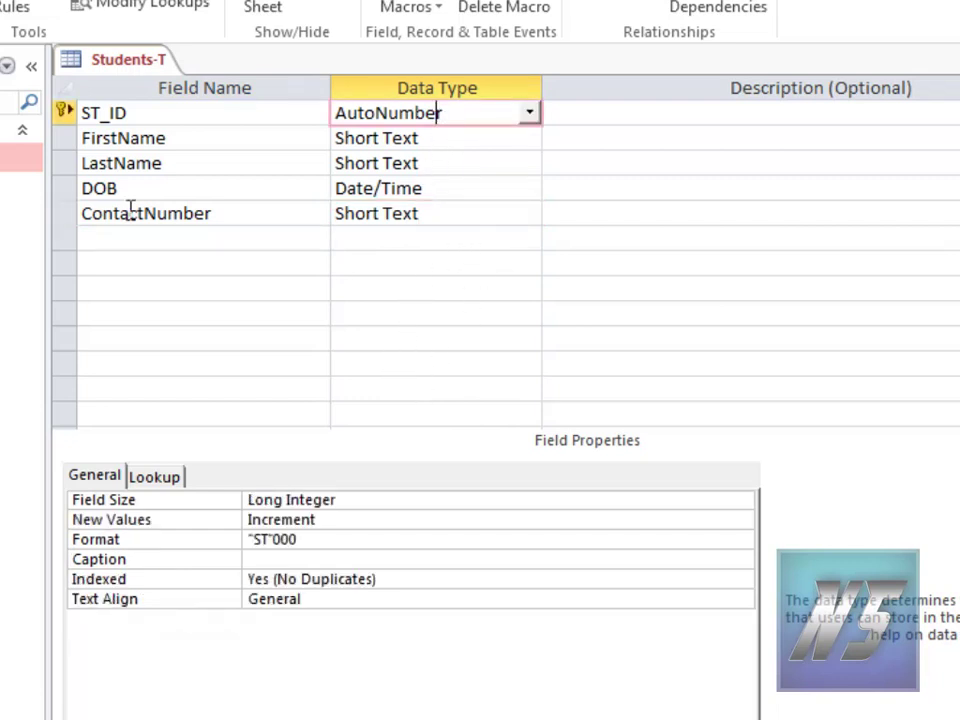
{"action": "left_click", "coordinate": [287, 539]}
{"action": "left_click_drag", "start_coordinate": [285, 539], "coordinate": [242, 527]}
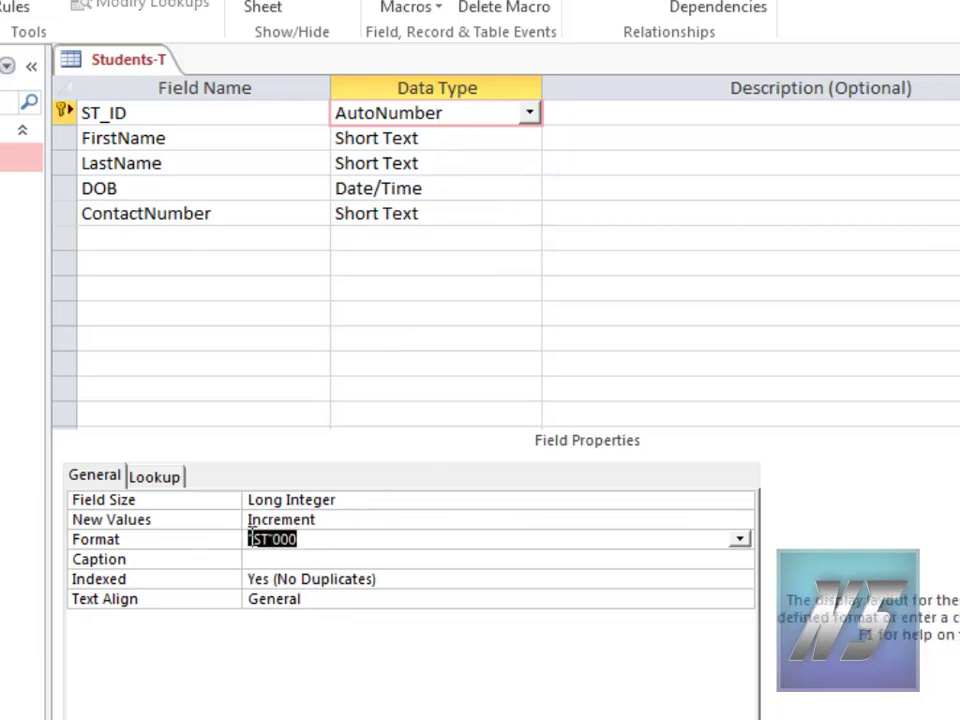
{"action": "key", "text": "Right"}
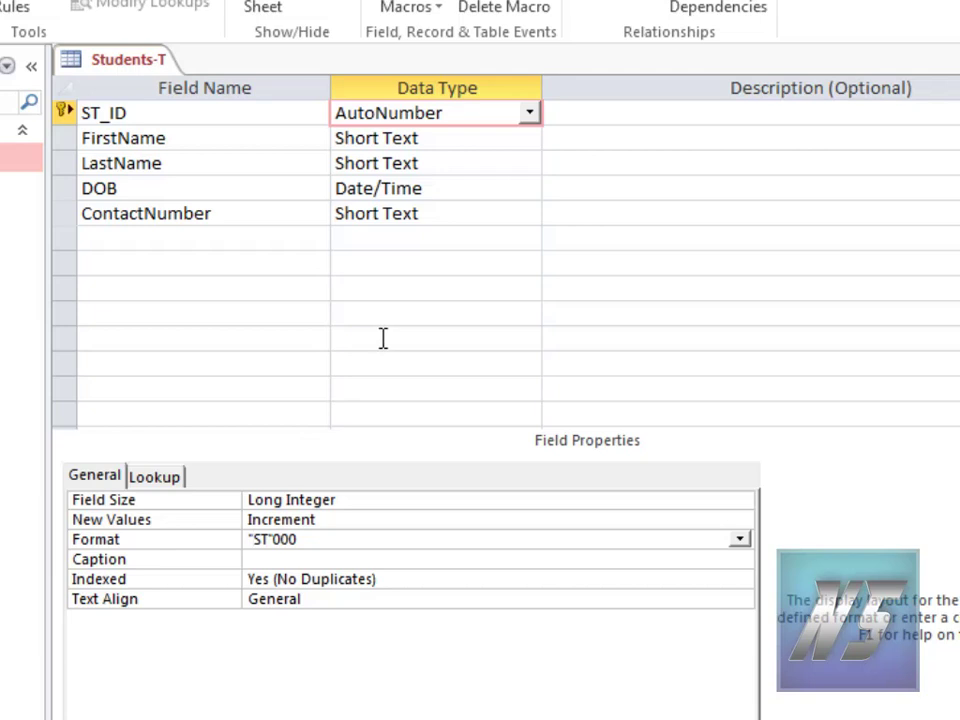
Step: Set the Field Size of FirstName and LastName to 50
{"action": "left_click", "coordinate": [425, 137]}
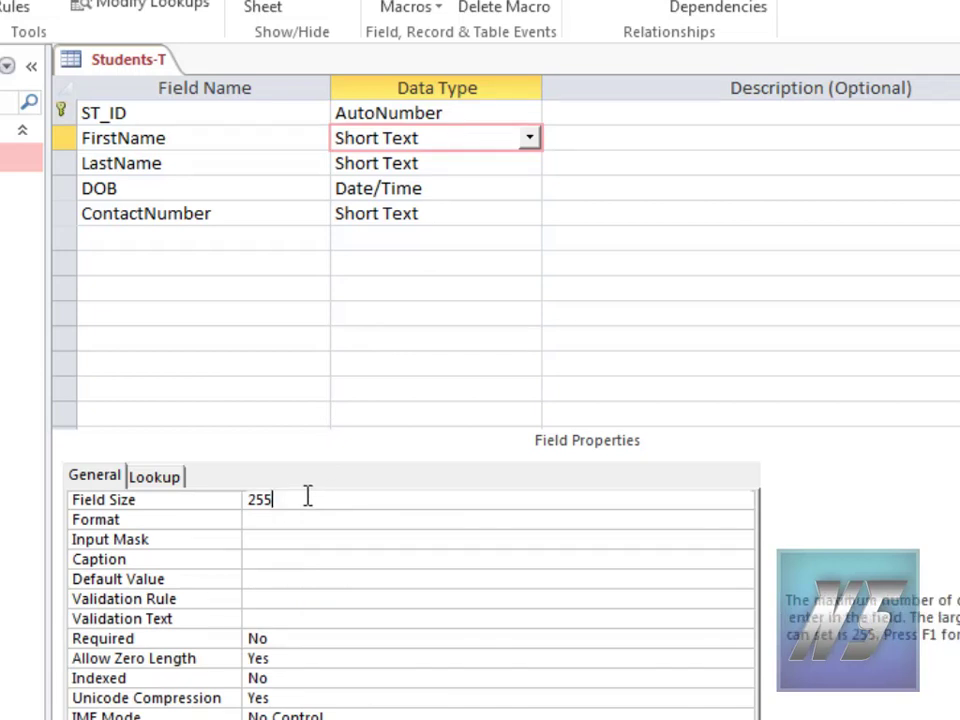
{"action": "left_click", "coordinate": [223, 502]}
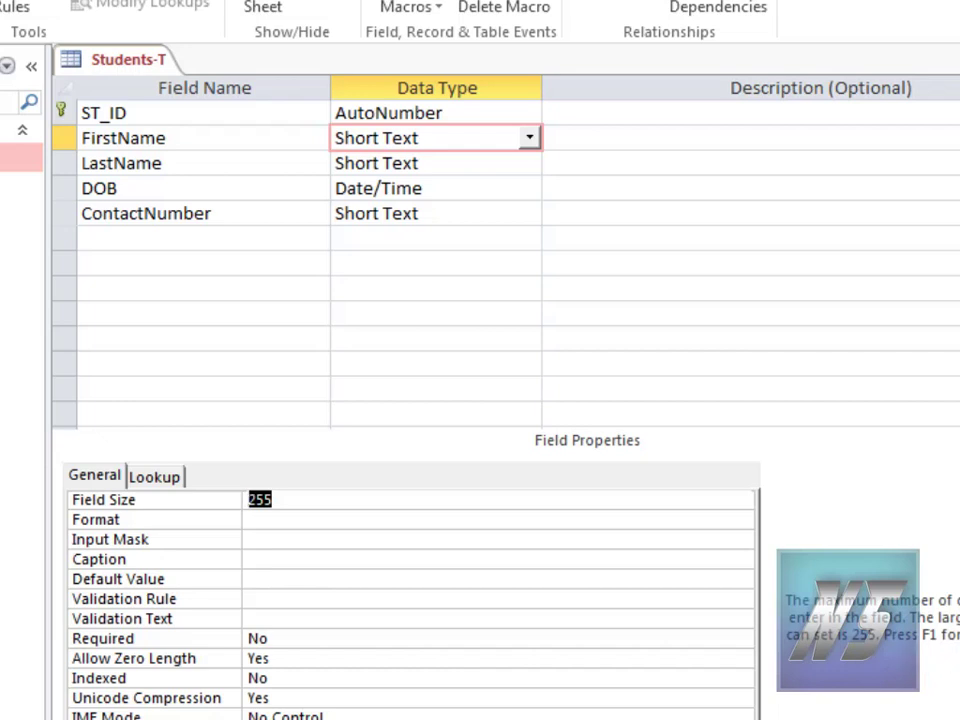
{"action": "left_click", "coordinate": [528, 512]}
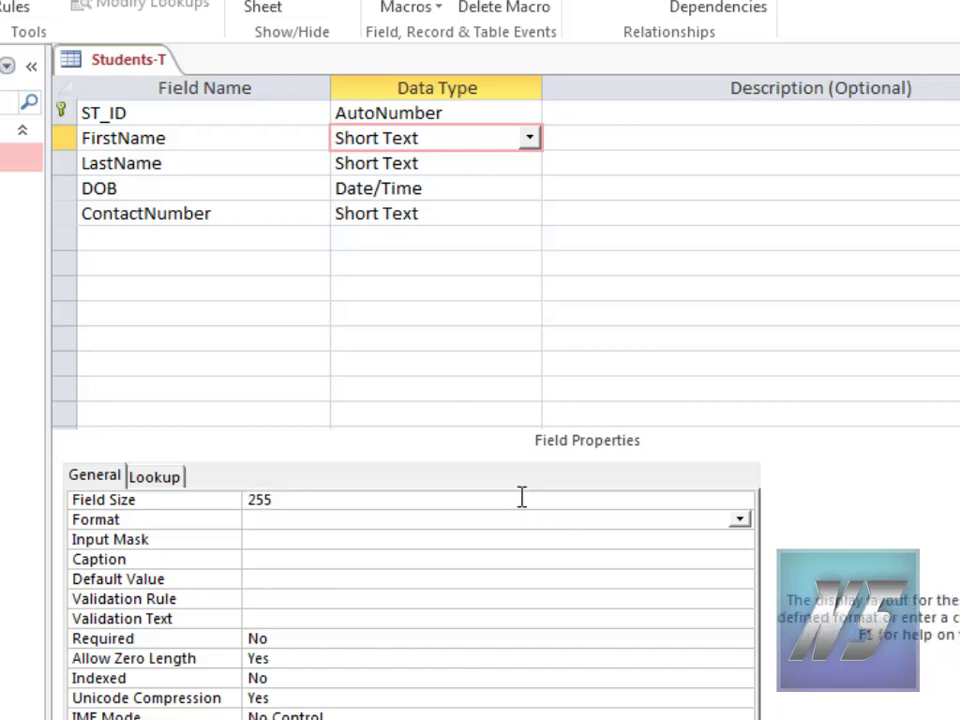
{"action": "left_click", "coordinate": [521, 497]}
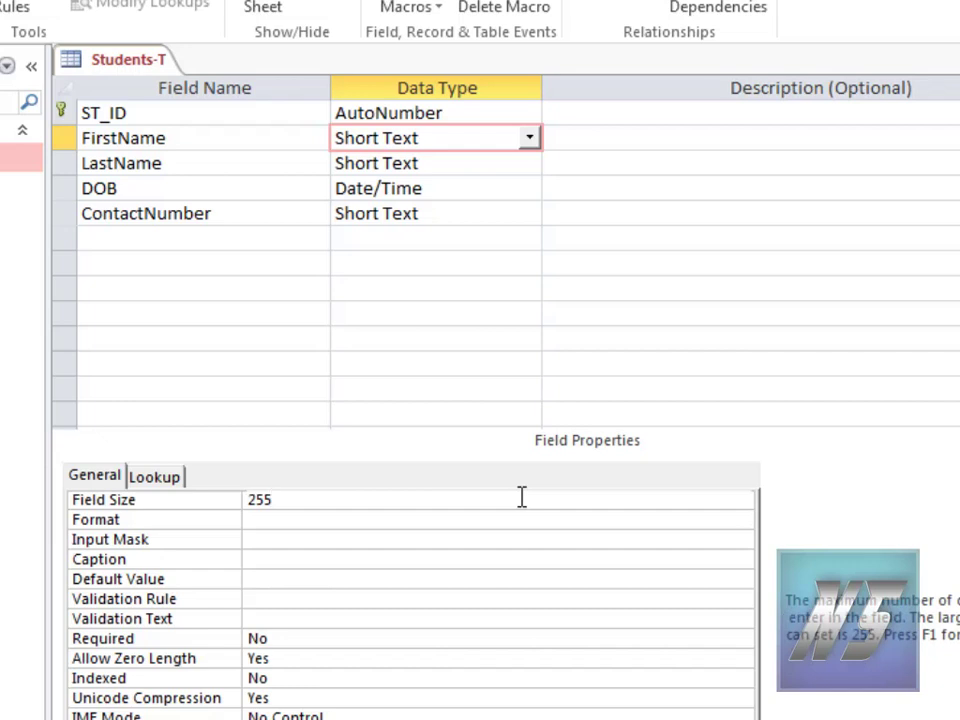
{"action": "key", "text": "BackSpace"}
{"action": "key", "text": "BackSpace"}
{"action": "key", "text": "BackSpace"}
{"action": "type", "text": "50"}
{"action": "left_click", "coordinate": [440, 163]}
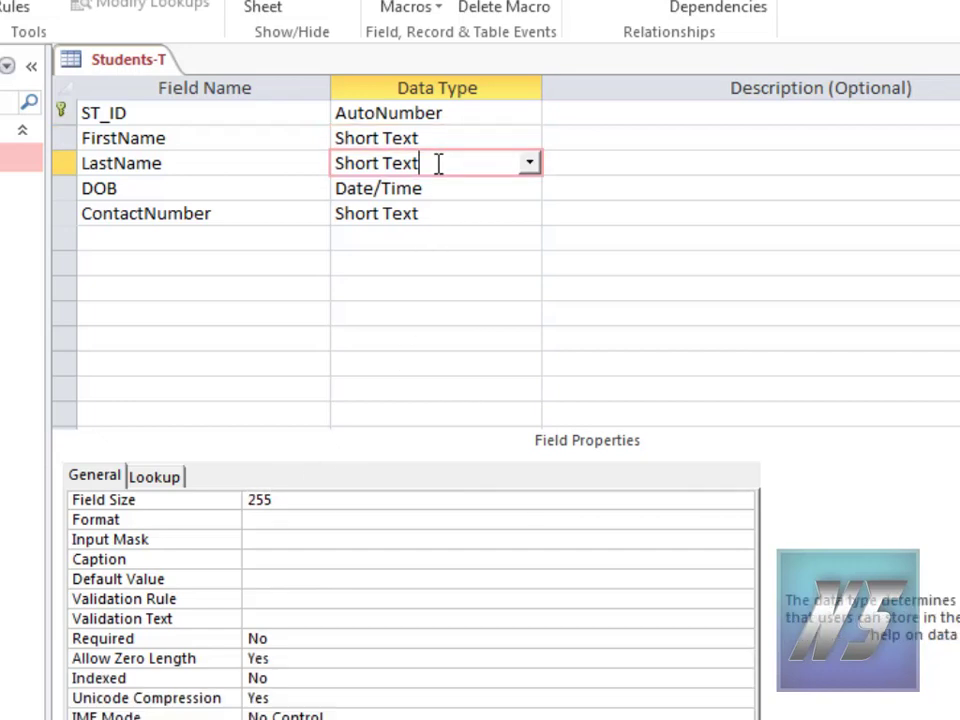
{"action": "double_click", "coordinate": [285, 499]}
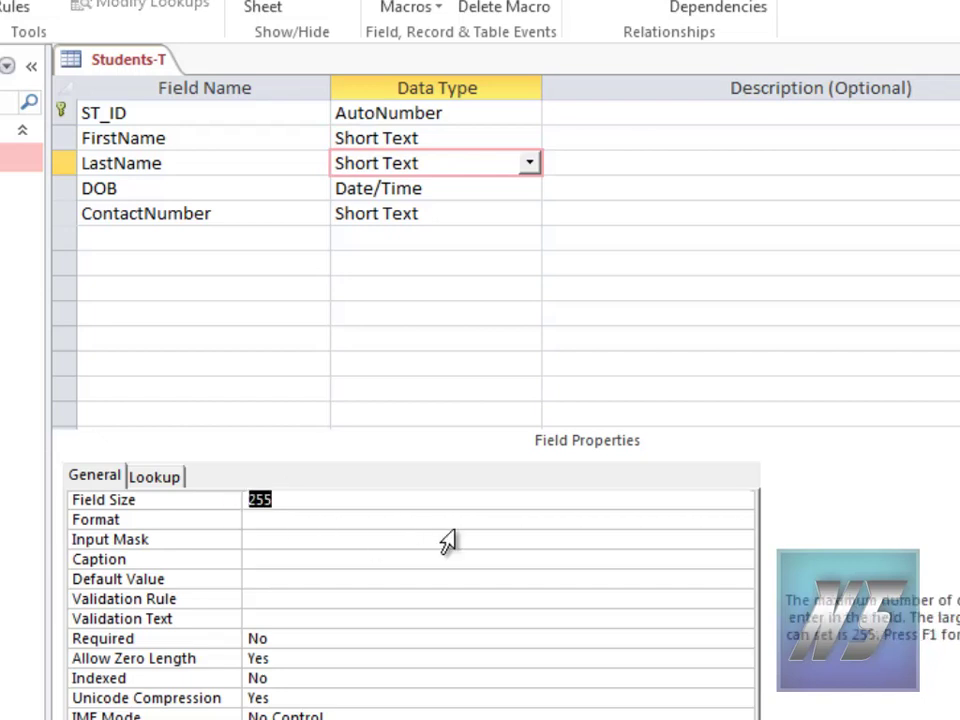
{"action": "type", "text": "50"}
Step: Set ContactNumber's Field Size to 10
{"action": "left_click", "coordinate": [490, 188]}
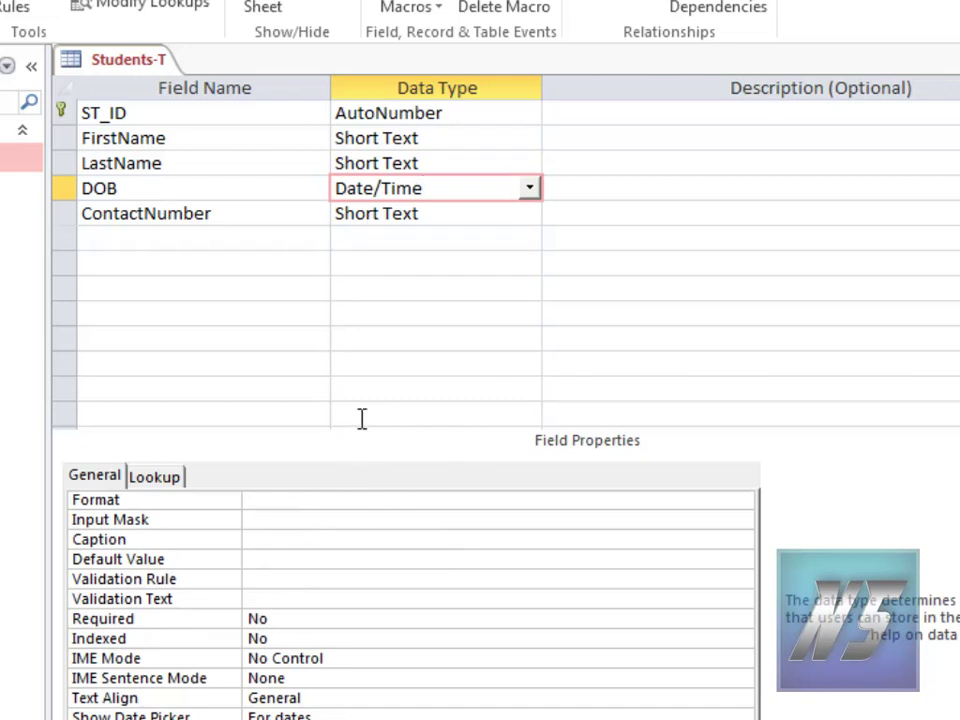
{"action": "left_click", "coordinate": [489, 215]}
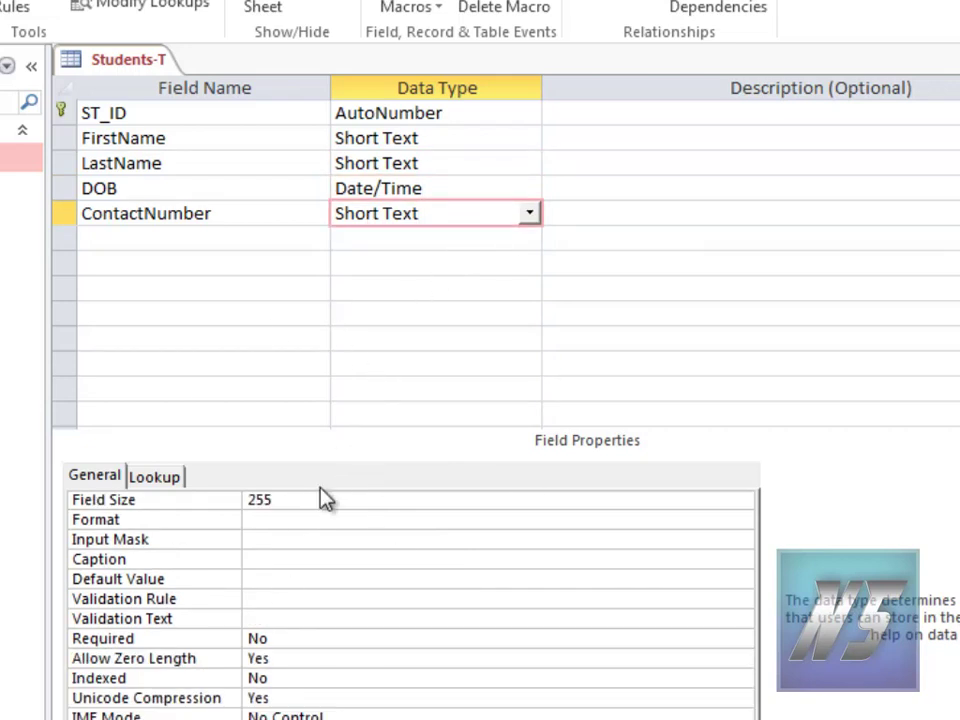
{"action": "left_click", "coordinate": [77, 498]}
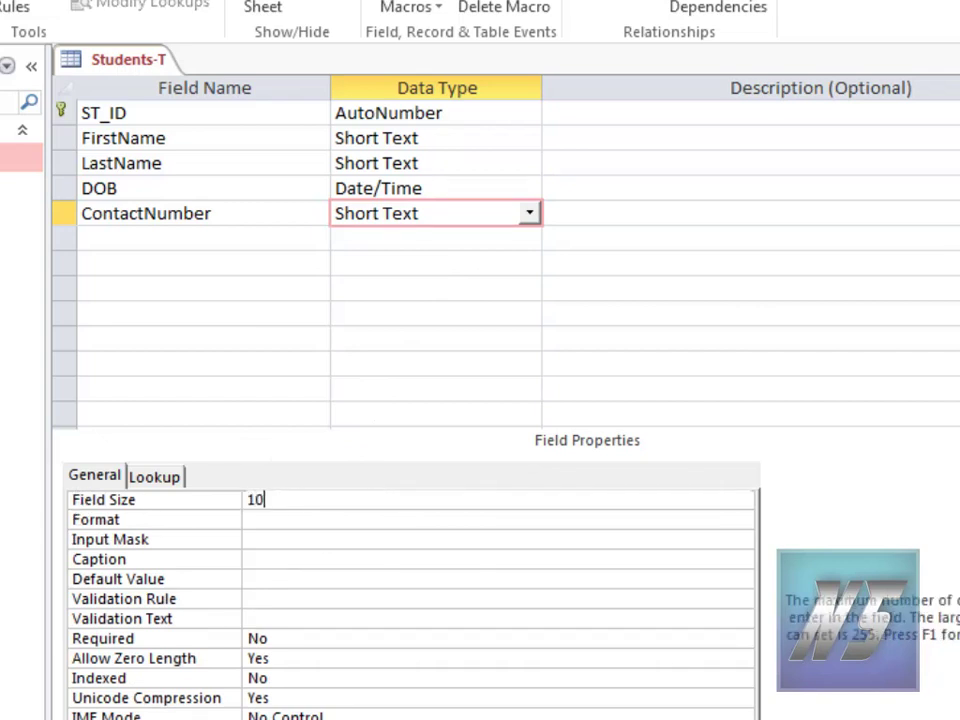
{"action": "left_click", "coordinate": [366, 532]}
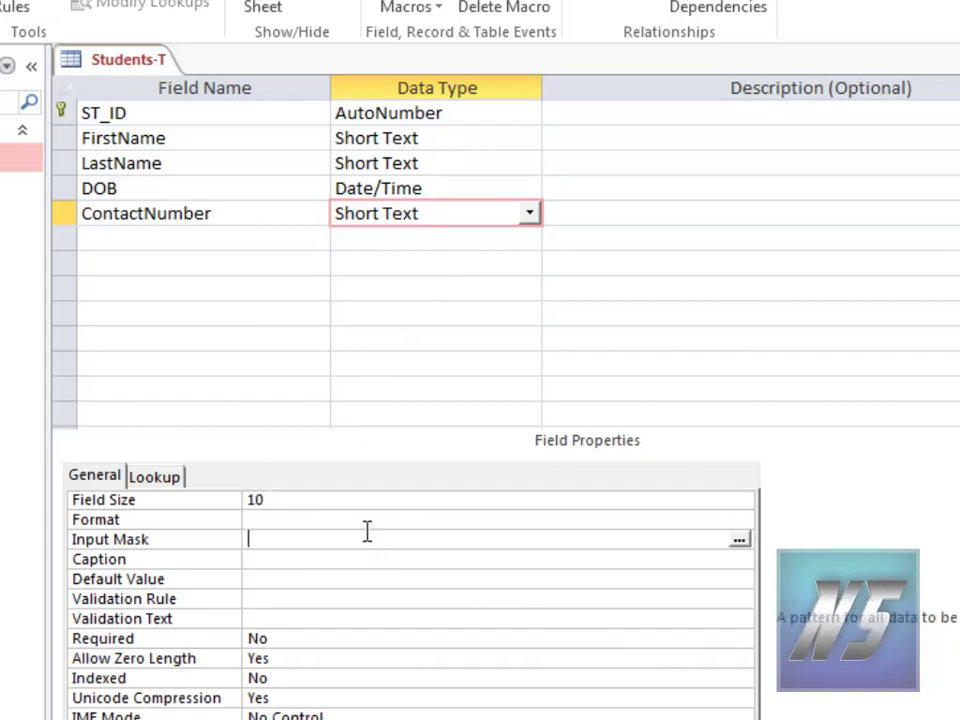
{"action": "left_click", "coordinate": [488, 138]}
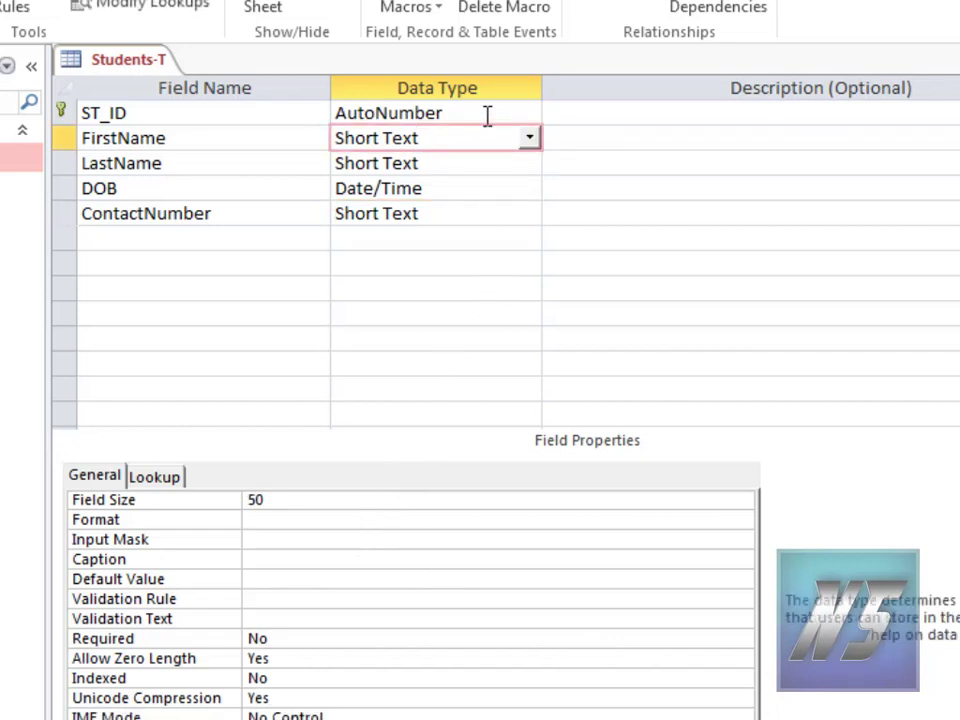
Step: Set Text Align to Center for the ST_ID and FirstName fields
{"action": "left_click", "coordinate": [488, 115]}
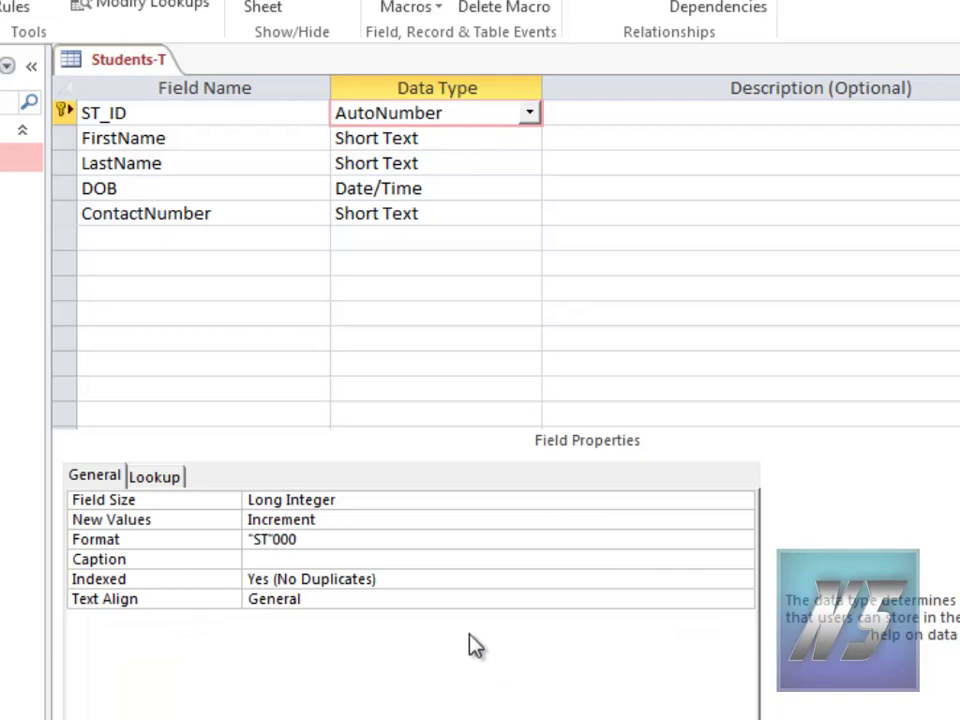
{"action": "left_click", "coordinate": [476, 597]}
{"action": "left_click", "coordinate": [739, 598]}
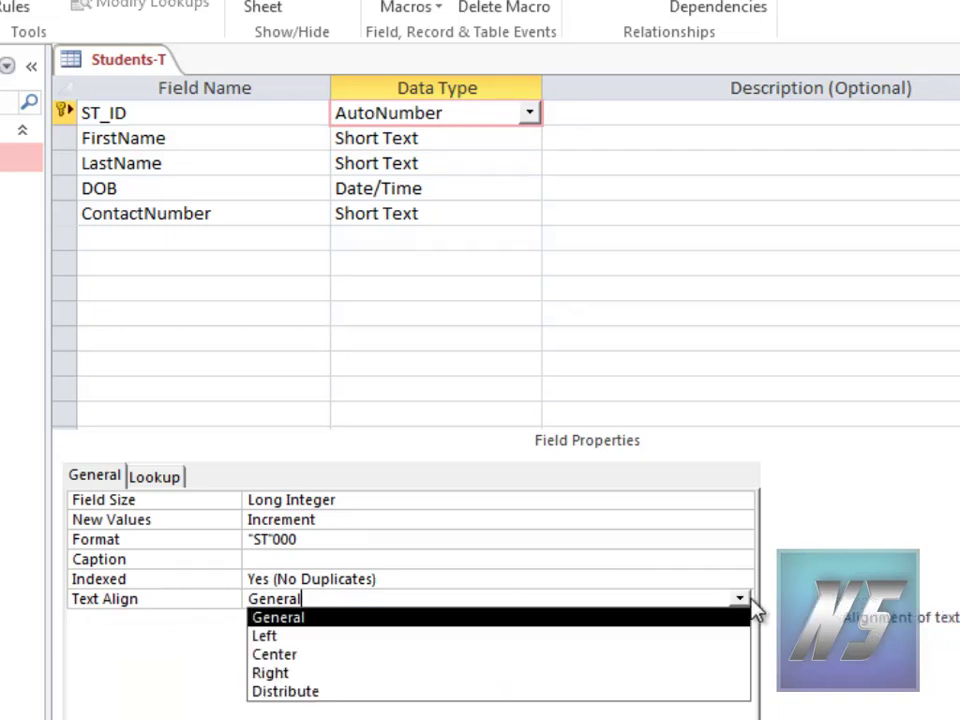
{"action": "left_click", "coordinate": [654, 658]}
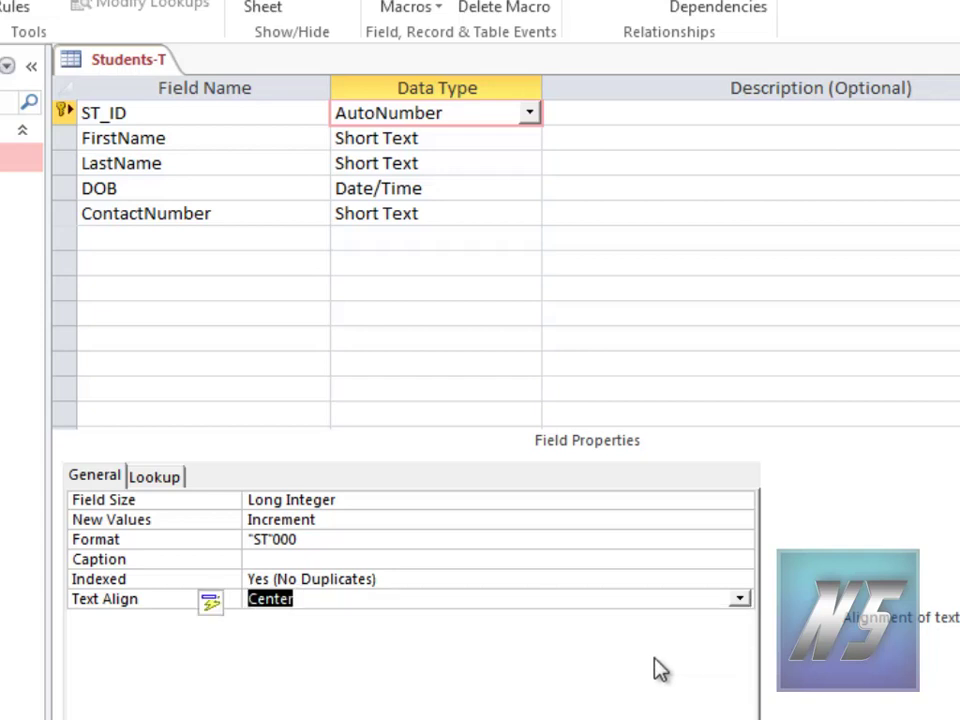
{"action": "left_click", "coordinate": [432, 601]}
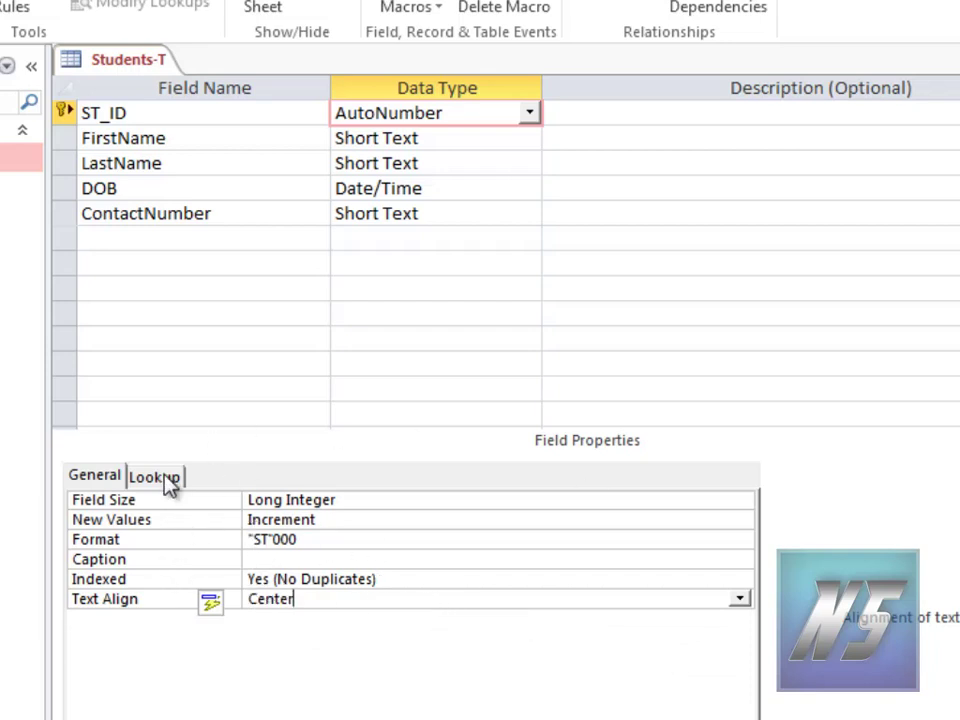
{"action": "left_click", "coordinate": [465, 137]}
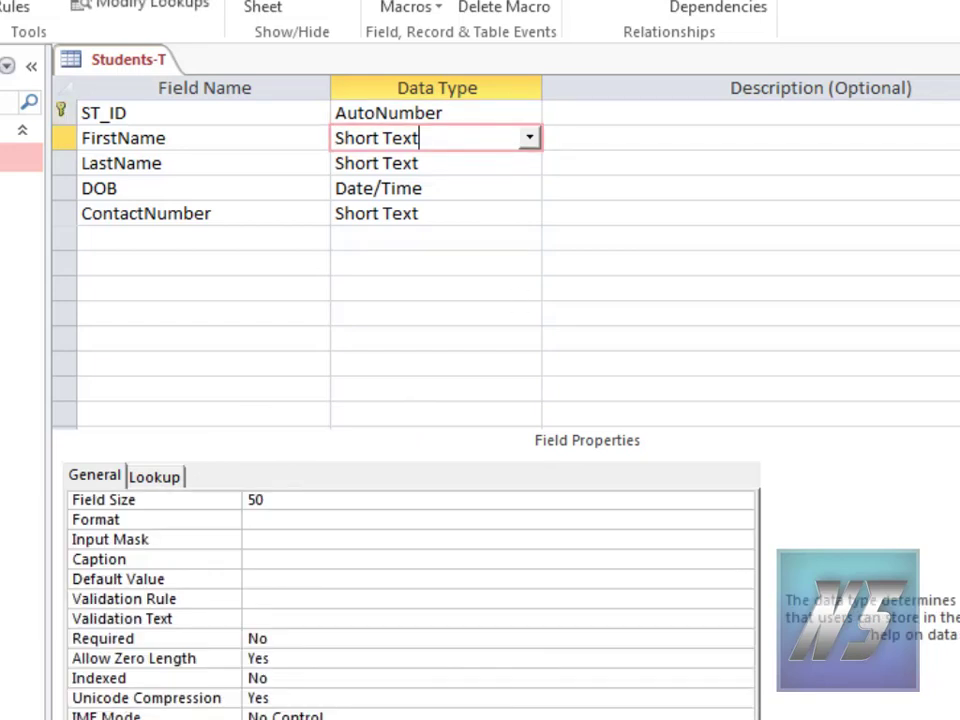
{"action": "left_click", "coordinate": [744, 716]}
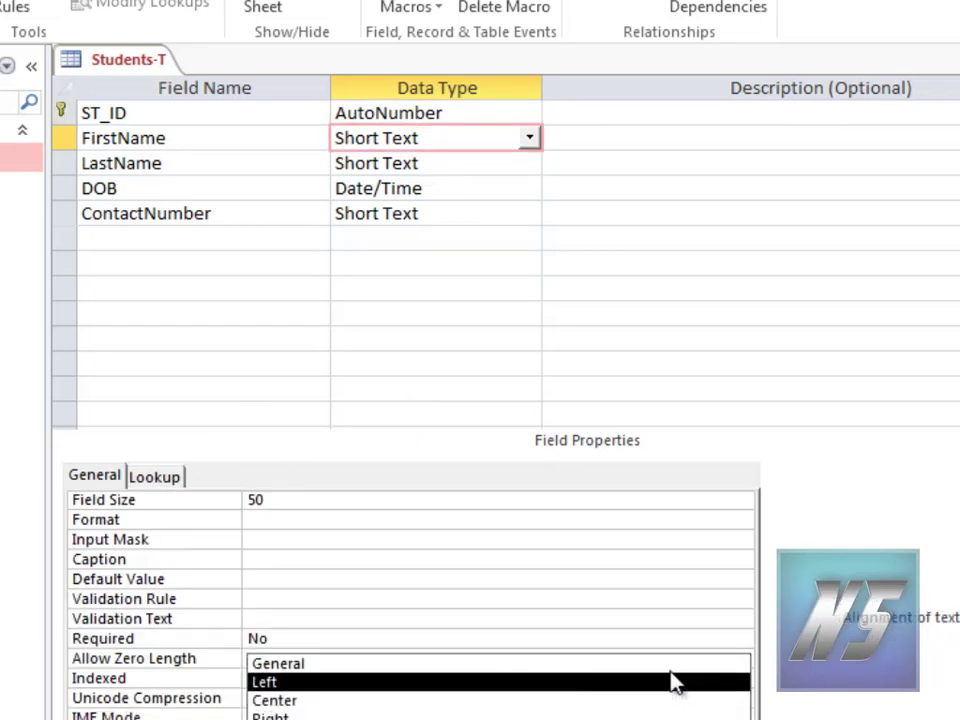
{"action": "left_click", "coordinate": [652, 702]}
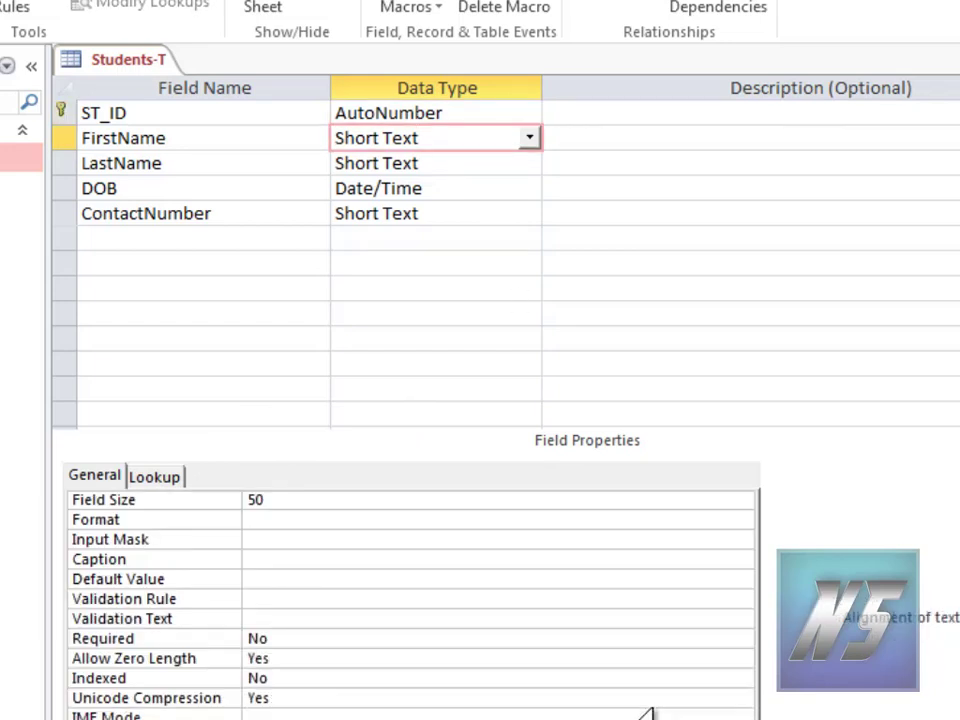
Step: Set Text Align to Center for the LastName and DOB fields
{"action": "left_click", "coordinate": [433, 163]}
{"action": "left_click", "coordinate": [699, 716]}
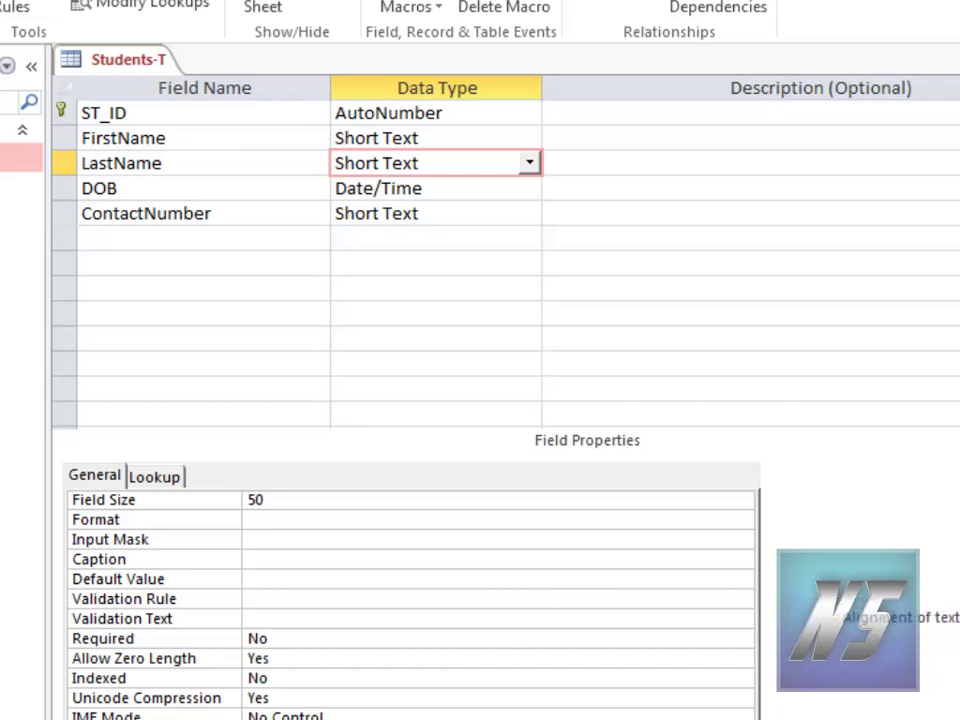
{"action": "left_click", "coordinate": [743, 716]}
{"action": "left_click", "coordinate": [667, 702]}
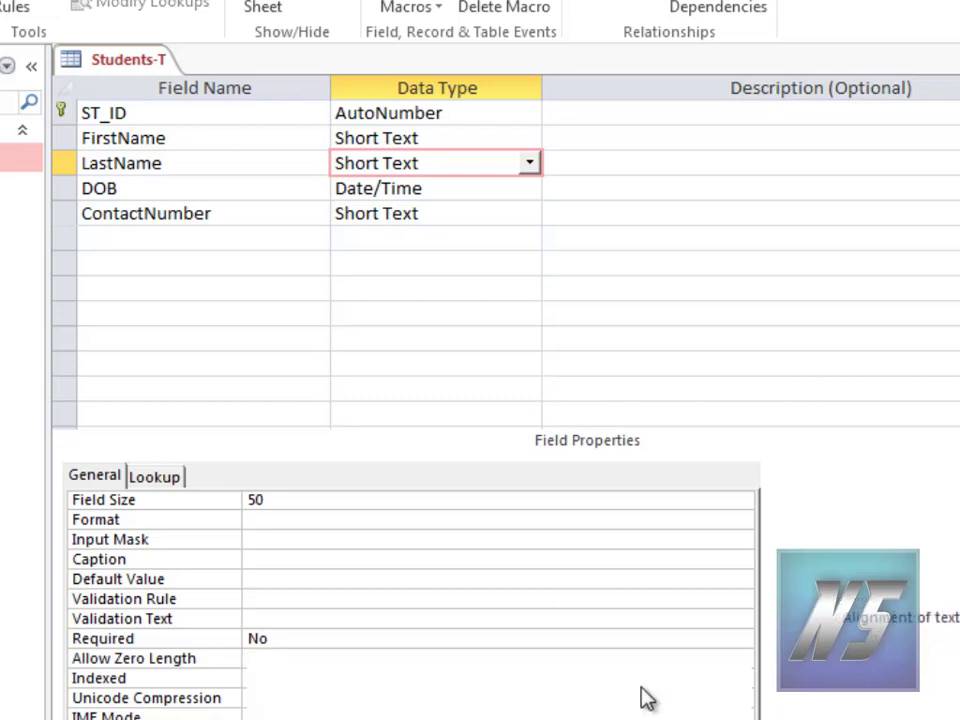
{"action": "left_click", "coordinate": [436, 192]}
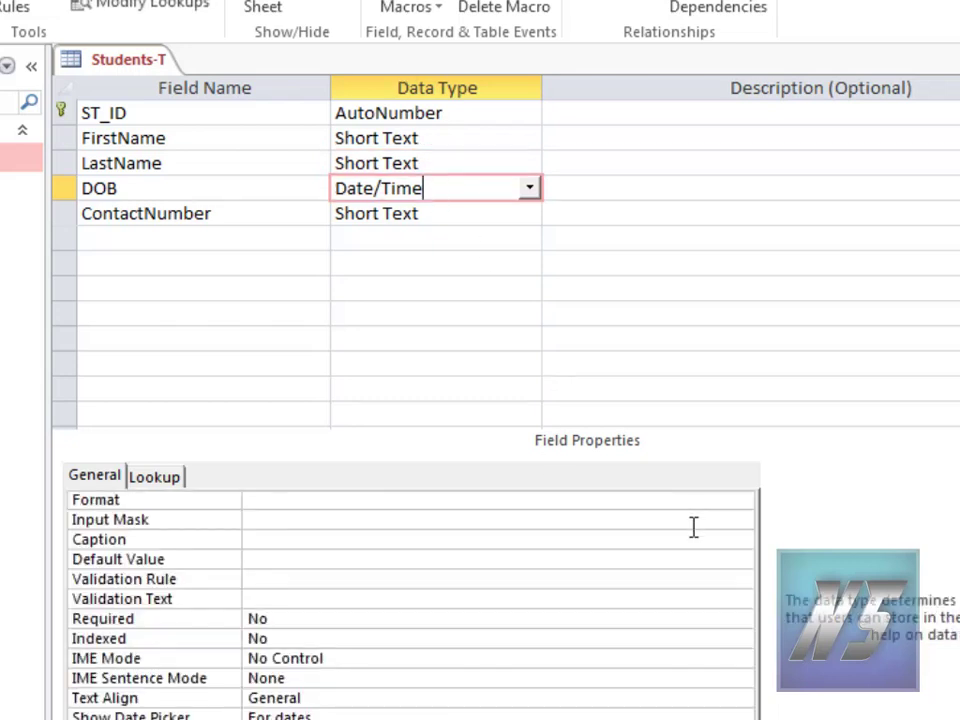
{"action": "left_click", "coordinate": [693, 716]}
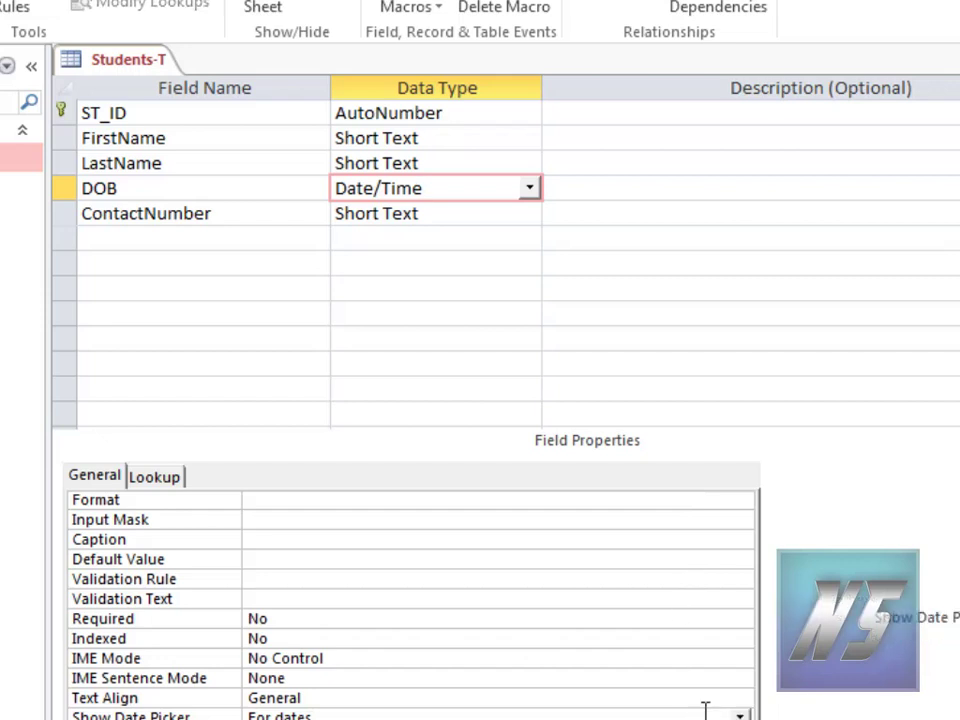
{"action": "left_click", "coordinate": [736, 699]}
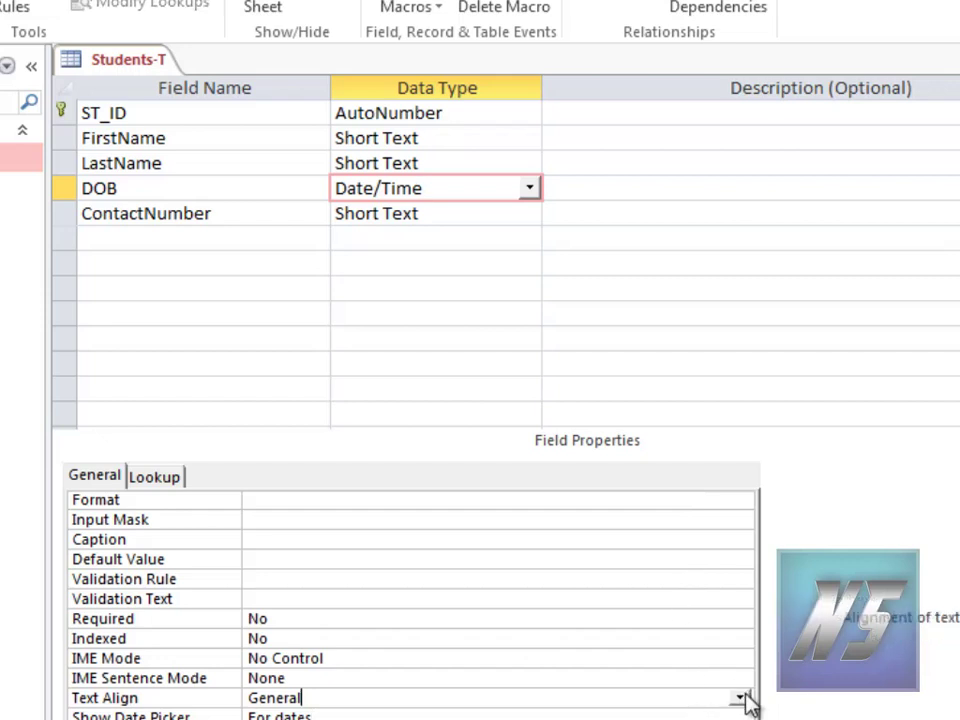
{"action": "left_click", "coordinate": [740, 699]}
{"action": "left_click", "coordinate": [290, 718]}
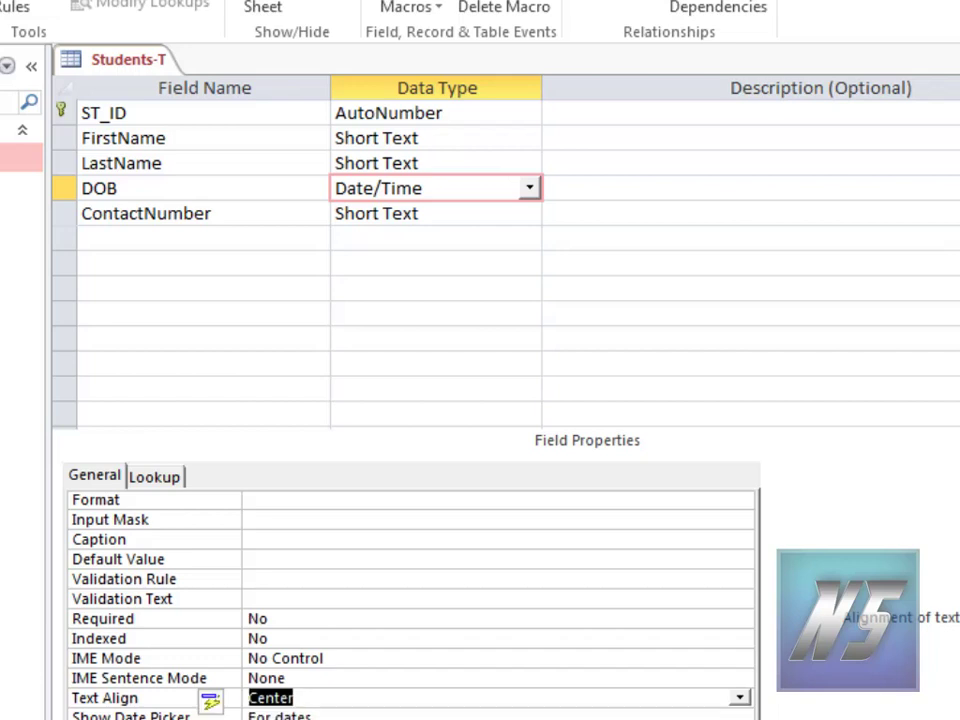
Step: Set Text Align to Center for the ContactNumber field
{"action": "left_click", "coordinate": [451, 217]}
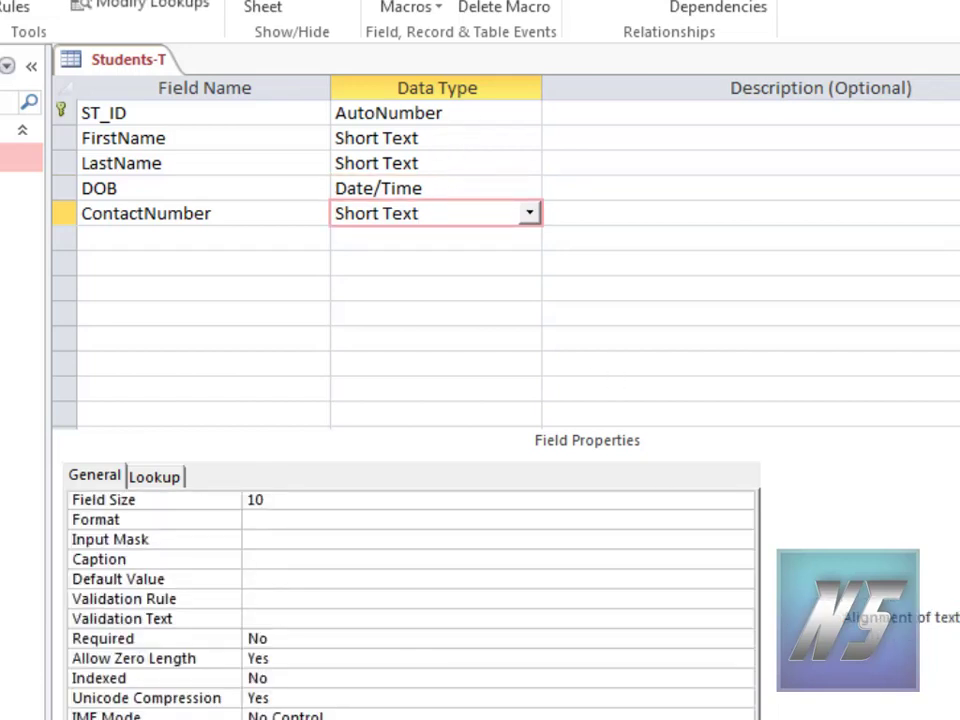
{"action": "left_click", "coordinate": [745, 719]}
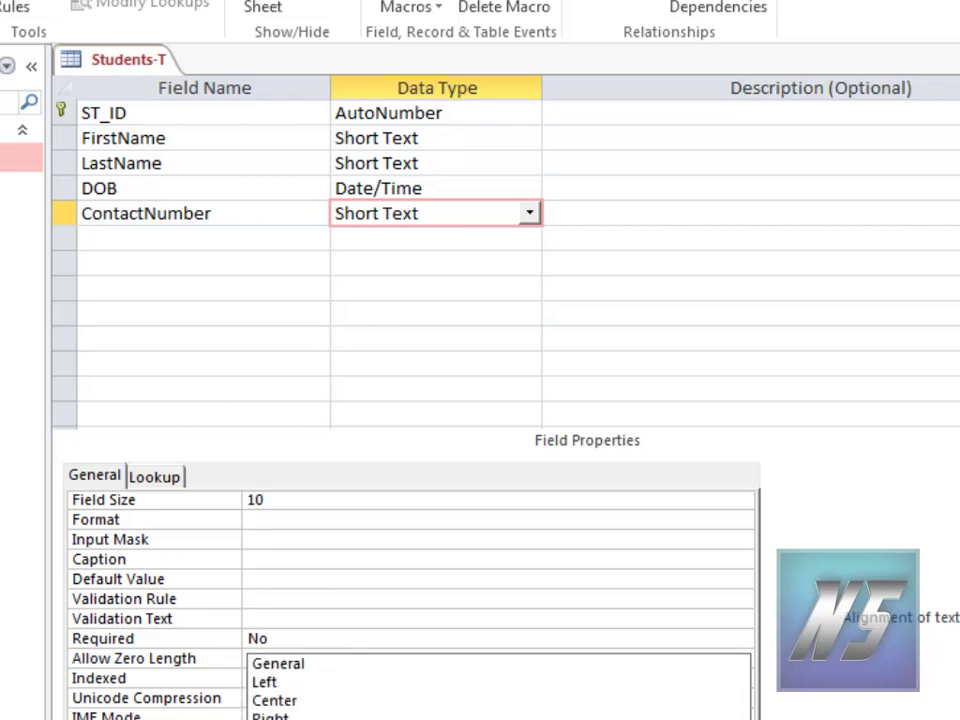
{"action": "left_click", "coordinate": [619, 698]}
{"action": "left_click", "coordinate": [620, 698]}
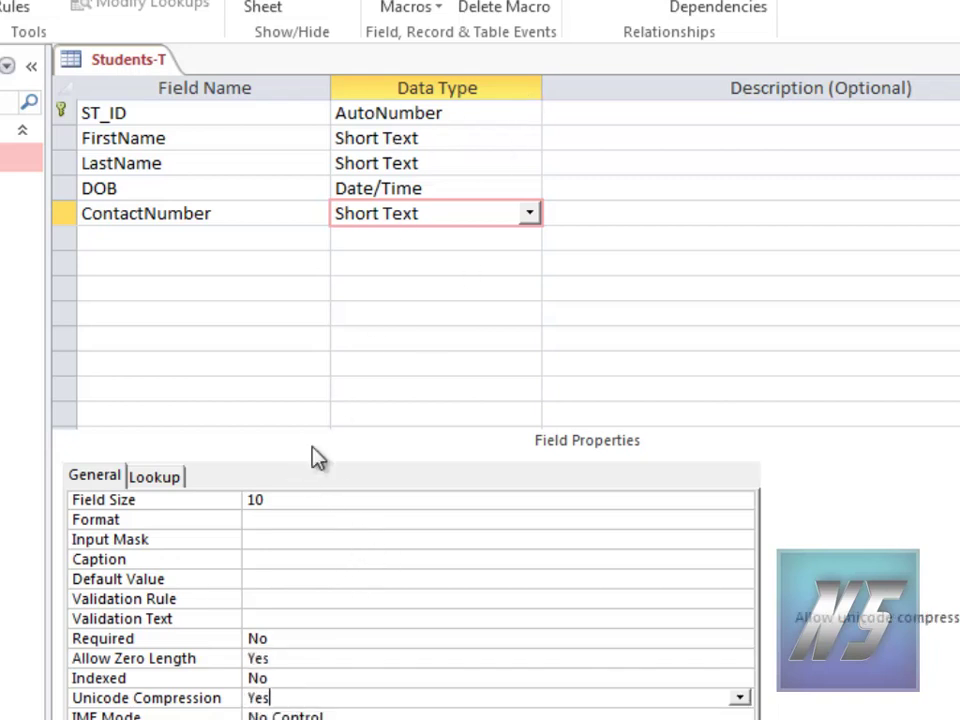
{"action": "left_click", "coordinate": [276, 537]}
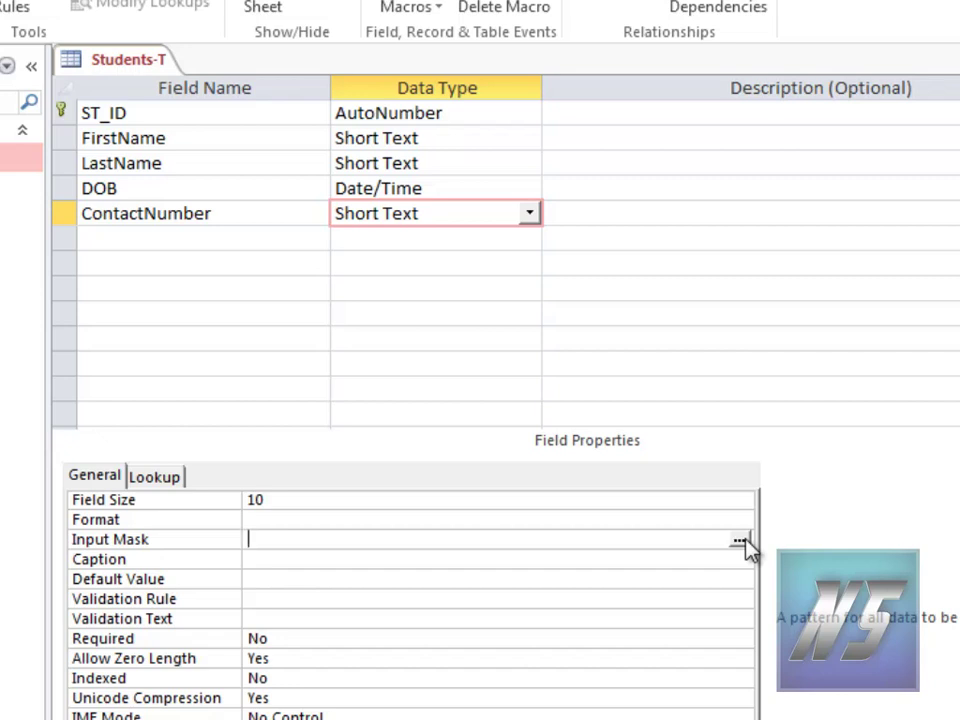
Step: Answer the Input Mask Wizard's save prompts and raise ContactNumber's Field Size to 20
{"action": "left_click", "coordinate": [741, 540]}
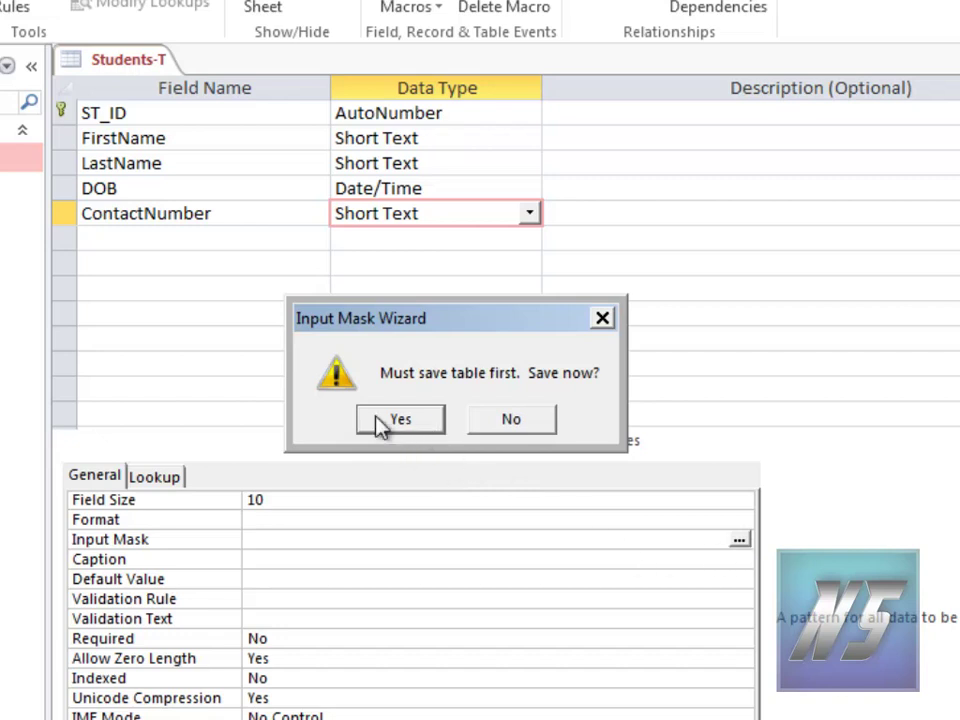
{"action": "left_click", "coordinate": [402, 421]}
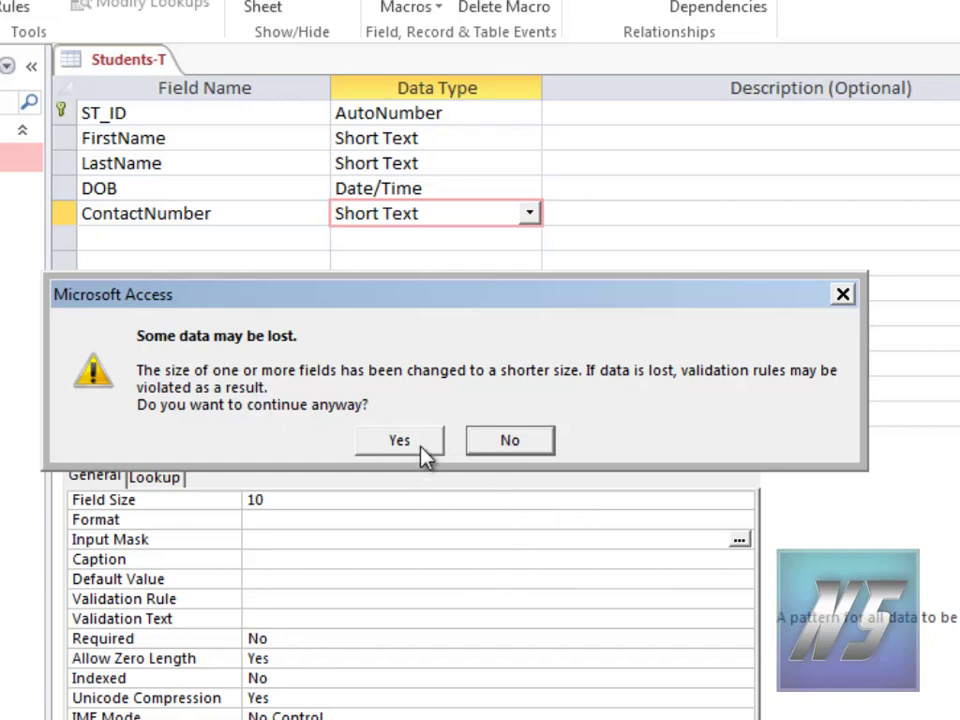
{"action": "left_click", "coordinate": [512, 443]}
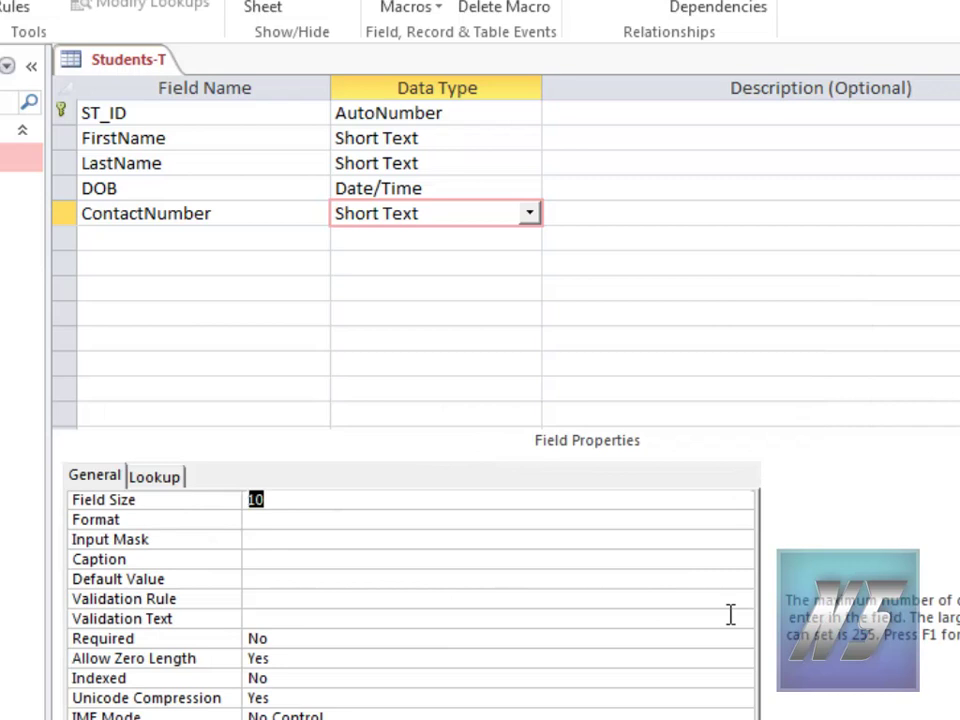
{"action": "type", "text": "20"}
{"action": "left_click", "coordinate": [458, 523]}
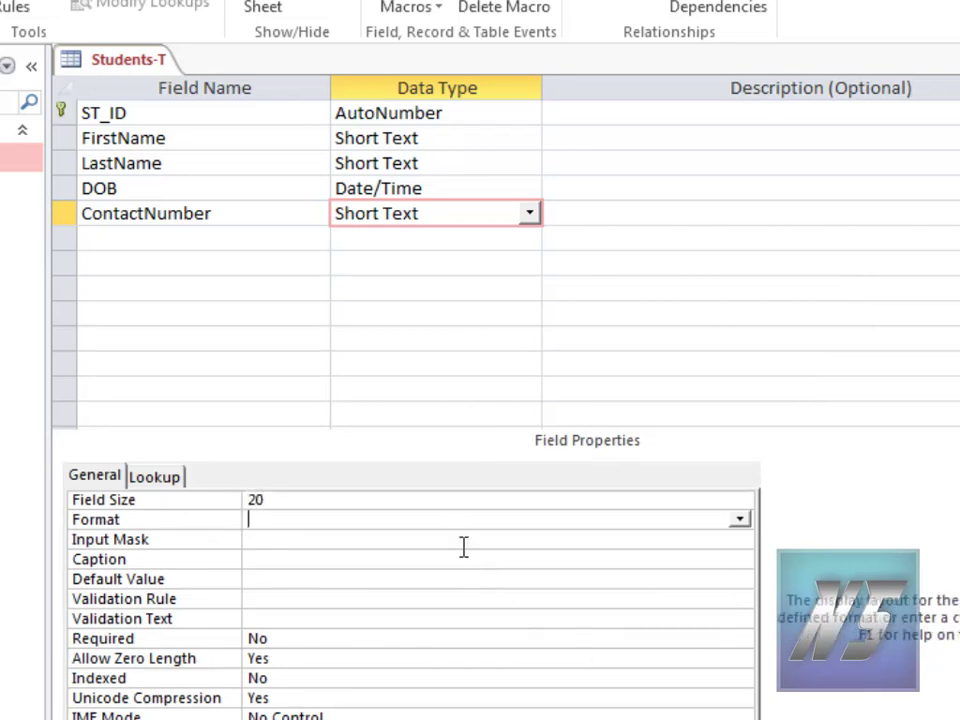
{"action": "left_click", "coordinate": [465, 552]}
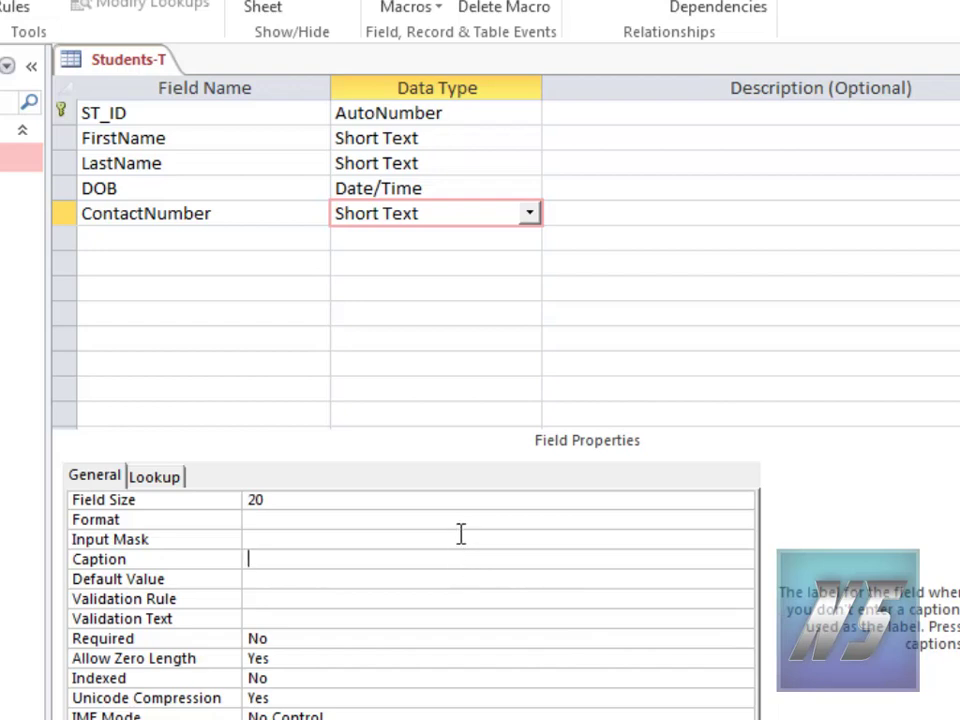
{"action": "left_click", "coordinate": [461, 537]}
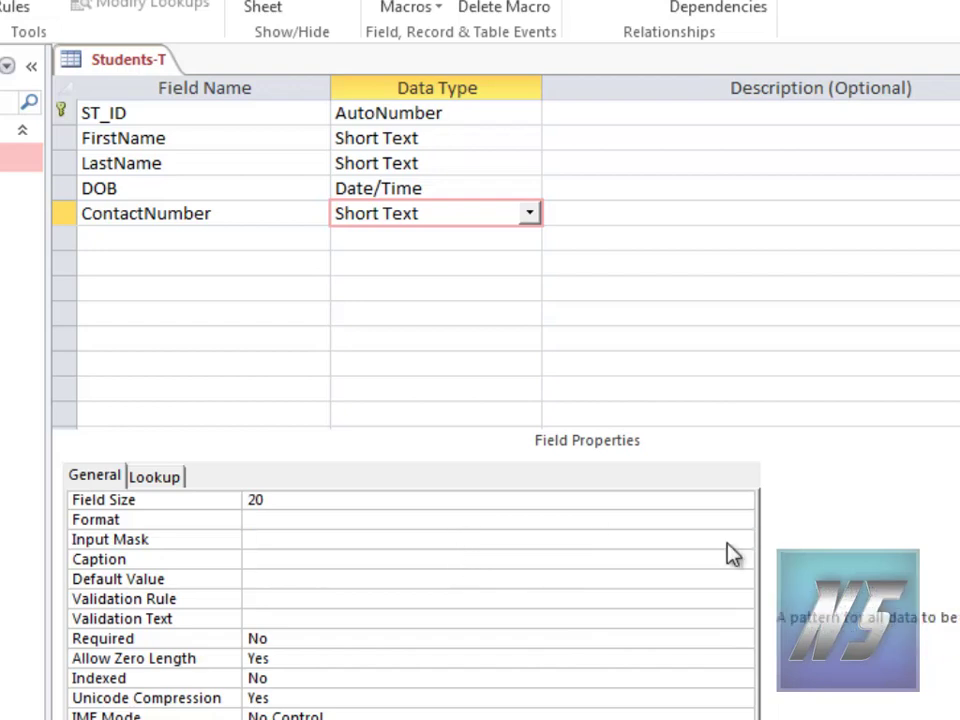
{"action": "left_click", "coordinate": [739, 540]}
Step: Save the table, accept the data-loss warning, and try a sample number in the Phone Number mask
{"action": "left_click", "coordinate": [401, 420]}
{"action": "left_click", "coordinate": [392, 450]}
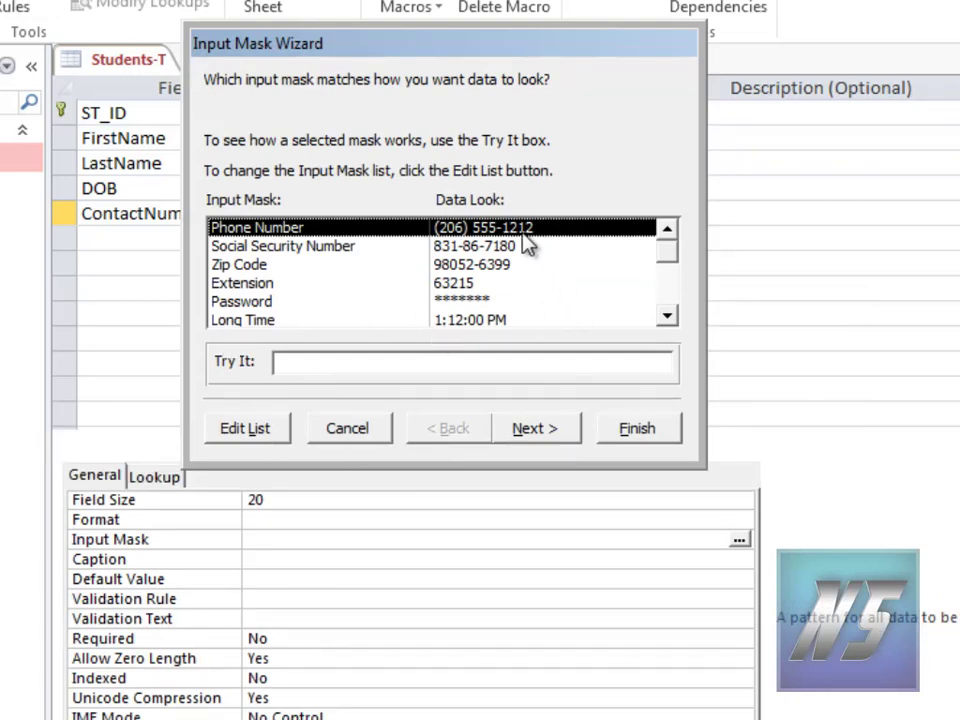
{"action": "left_click_drag", "start_coordinate": [306, 47], "coordinate": [626, 54]}
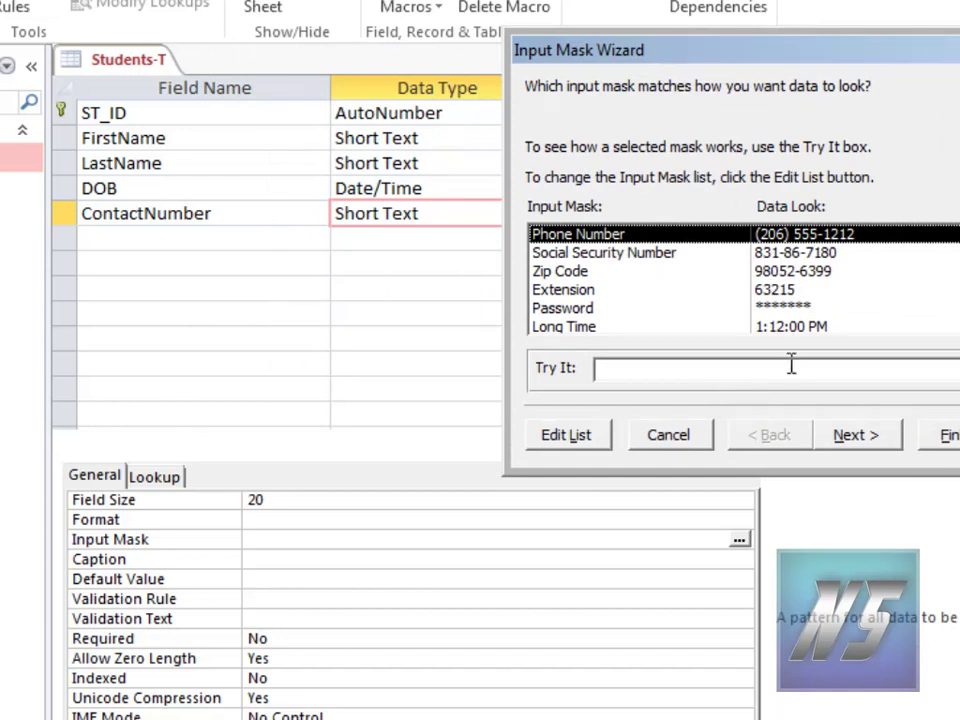
{"action": "left_click", "coordinate": [610, 368]}
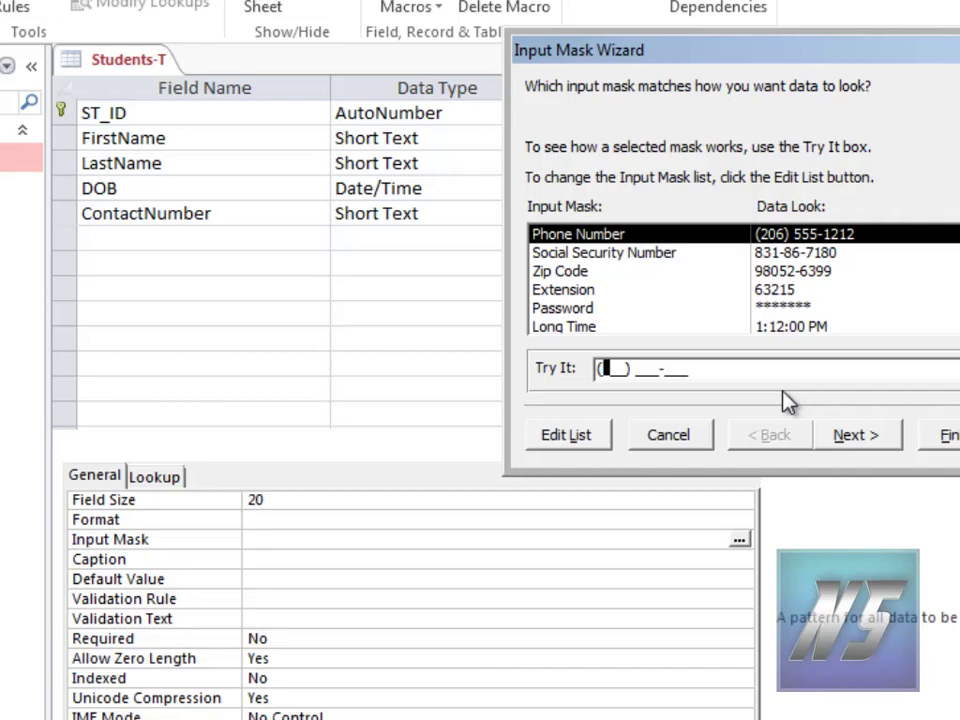
{"action": "type", "text": "053) "}
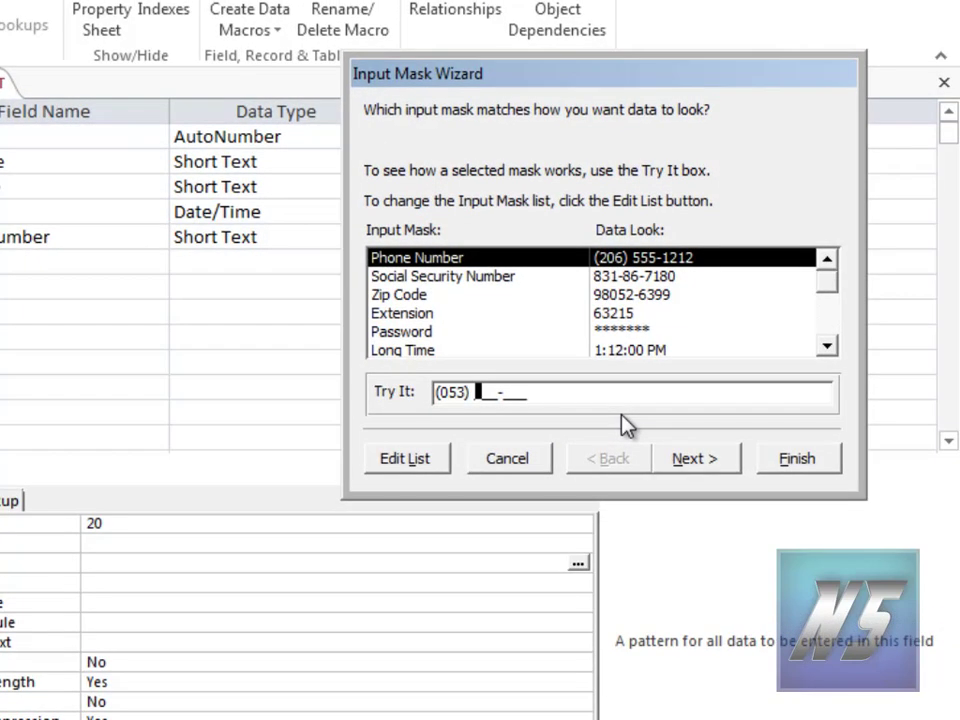
{"action": "type", "text": "333-3"}
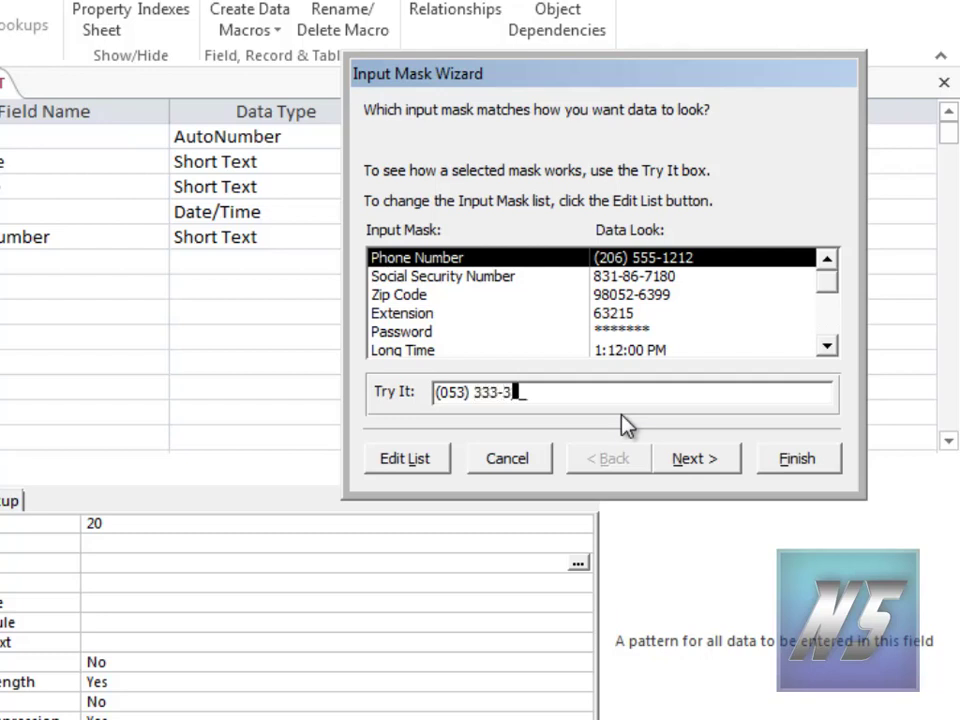
{"action": "type", "text": "33"}
{"action": "left_click", "coordinate": [416, 462]}
{"action": "triple_click", "coordinate": [278, 255]}
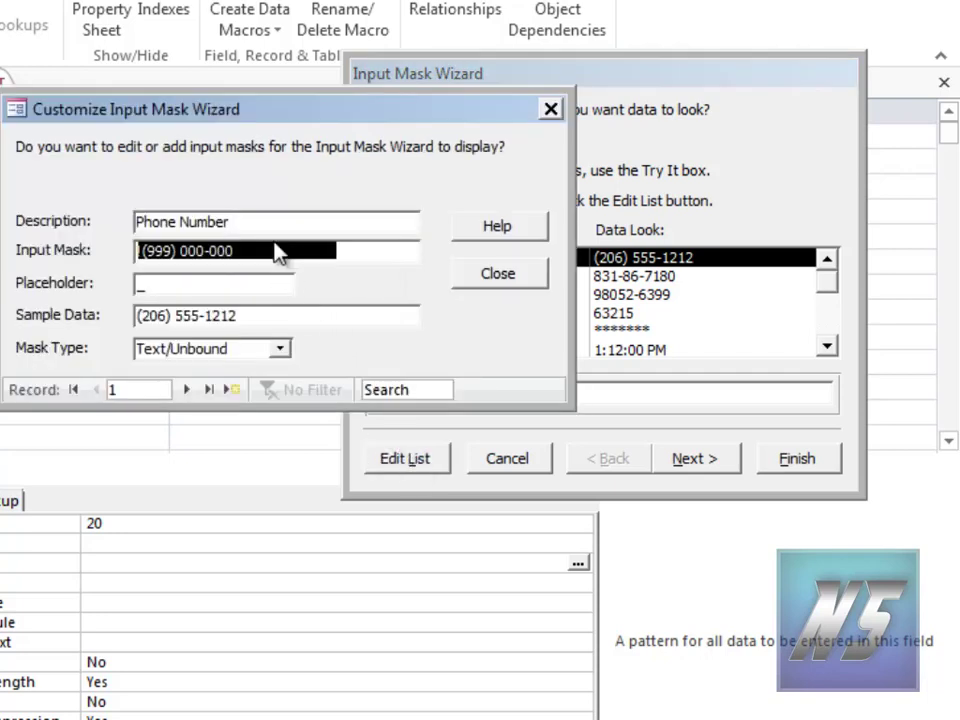
{"action": "key", "text": "Home"}
{"action": "type", "text": "!"}
{"action": "left_click", "coordinate": [268, 251]}
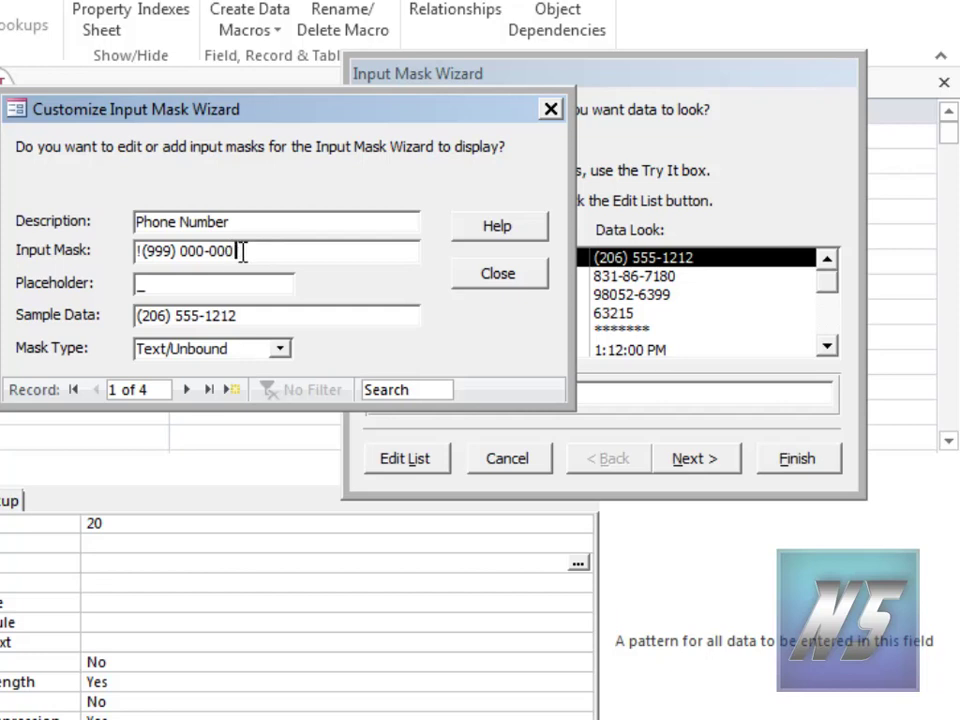
{"action": "type", "text": "0"}
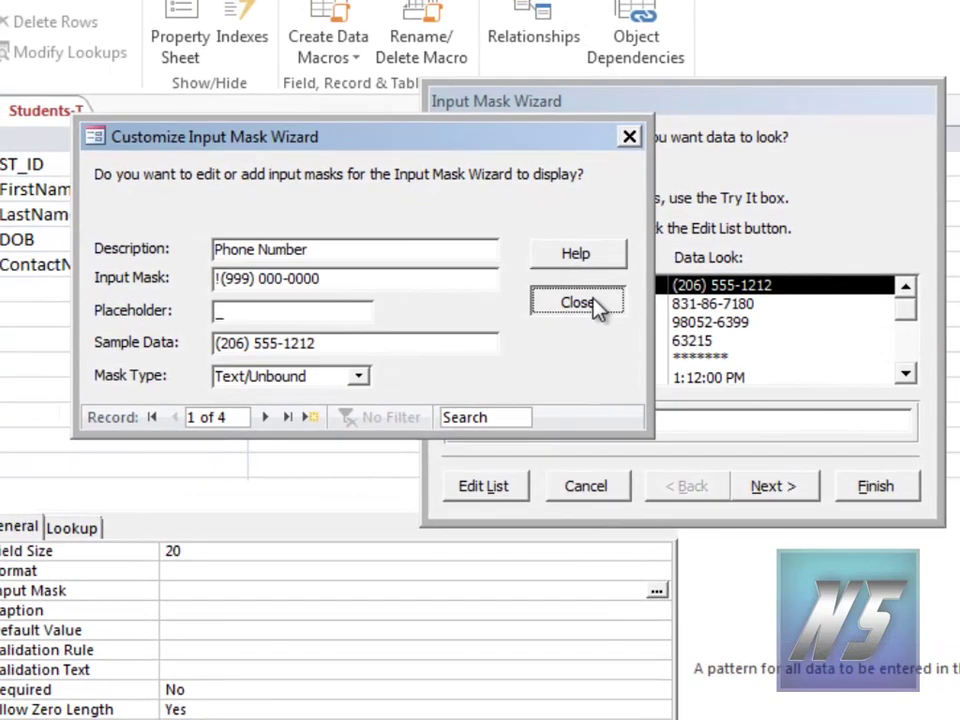
{"action": "left_click", "coordinate": [520, 280]}
{"action": "left_click", "coordinate": [637, 423]}
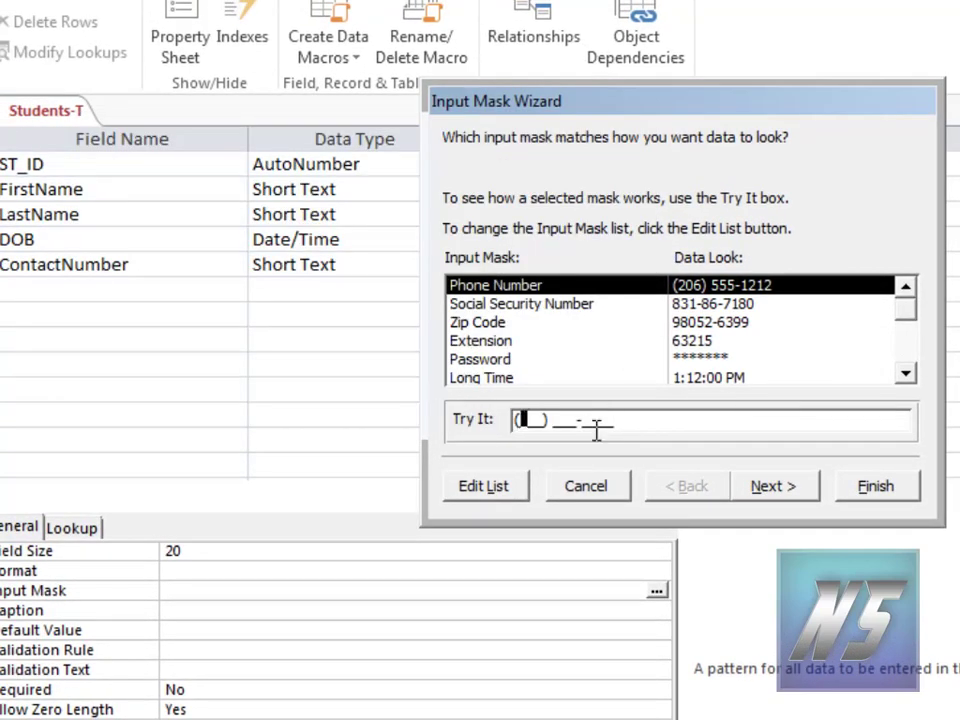
Step: Test a ten-digit sample number, reselect the Phone Number mask and finish the wizard
{"action": "type", "text": "053) 333-3333"}
{"action": "left_click_drag", "start_coordinate": [618, 425], "coordinate": [393, 422]}
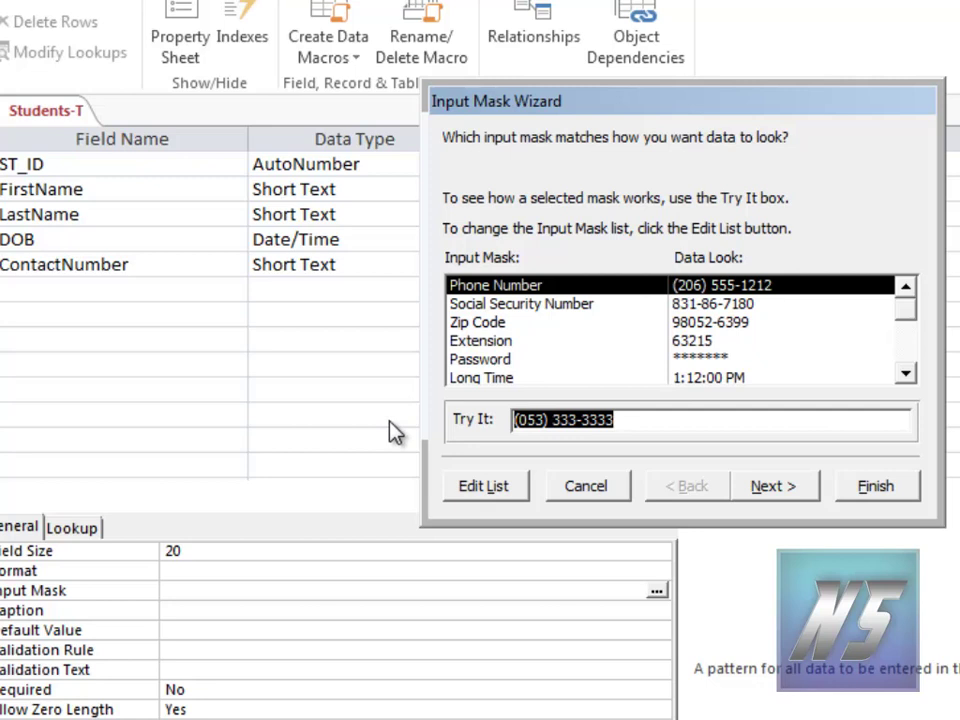
{"action": "left_click", "coordinate": [708, 360]}
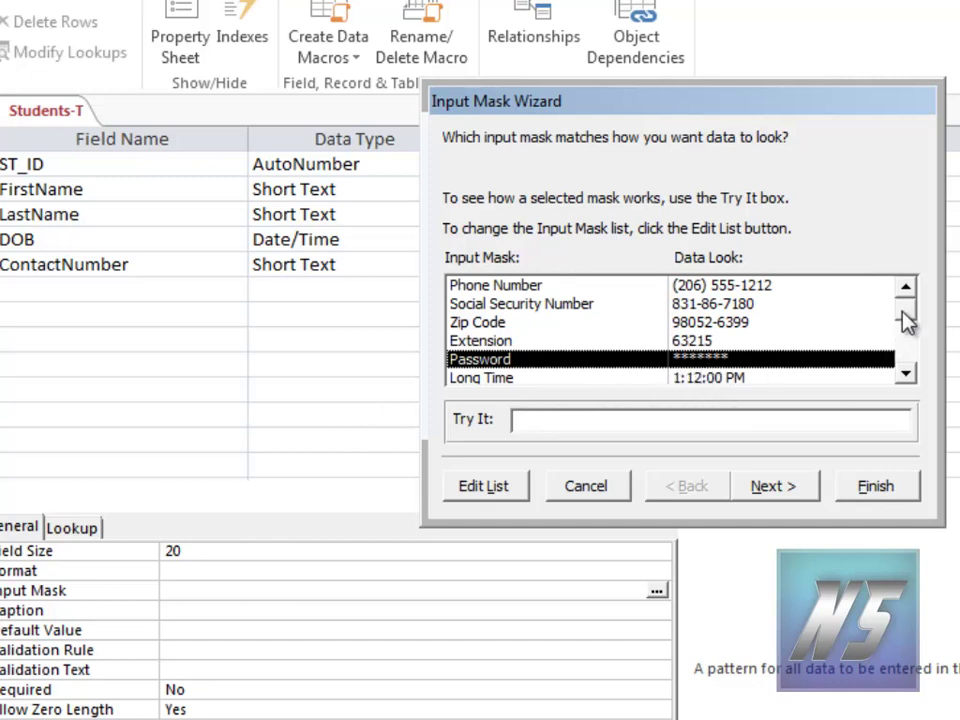
{"action": "left_click_drag", "start_coordinate": [906, 322], "coordinate": [910, 364]}
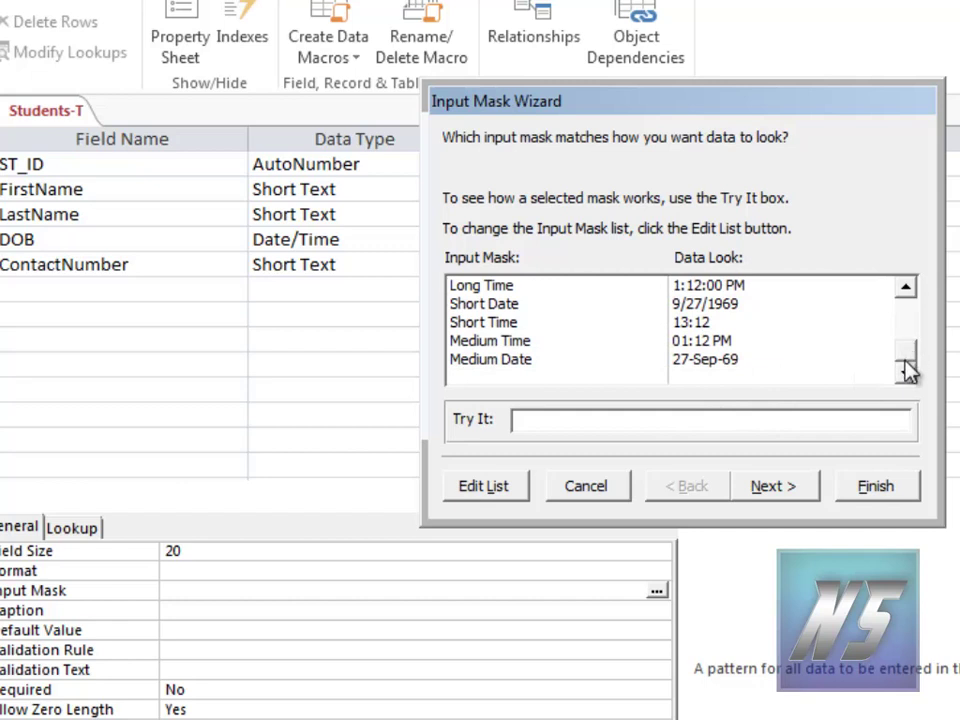
{"action": "left_click_drag", "start_coordinate": [908, 365], "coordinate": [840, 306]}
{"action": "left_click", "coordinate": [743, 289]}
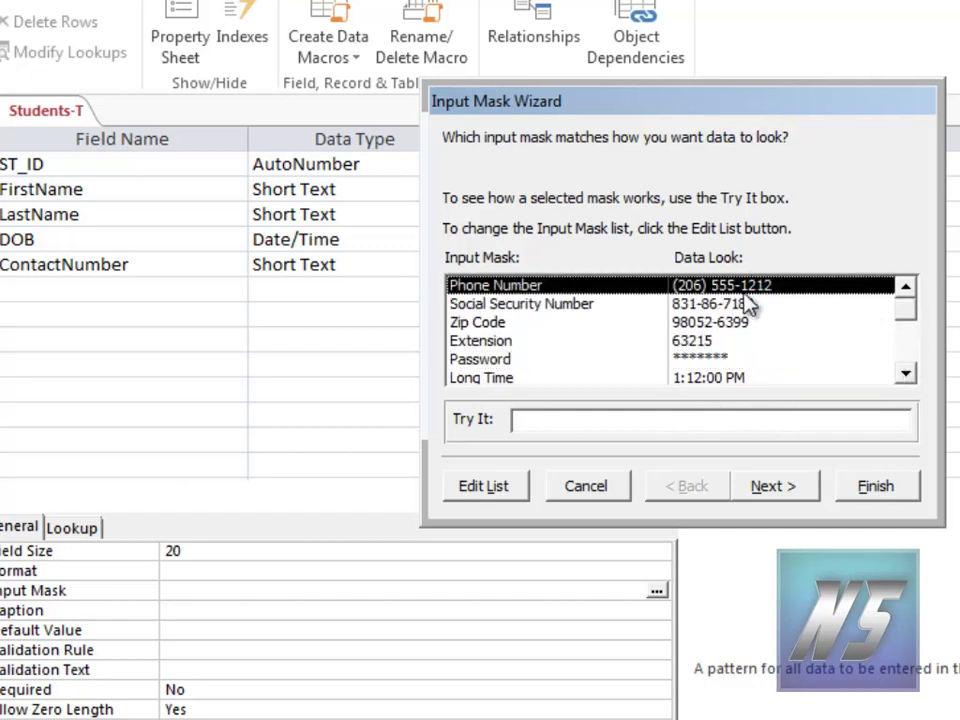
{"action": "left_click", "coordinate": [898, 498]}
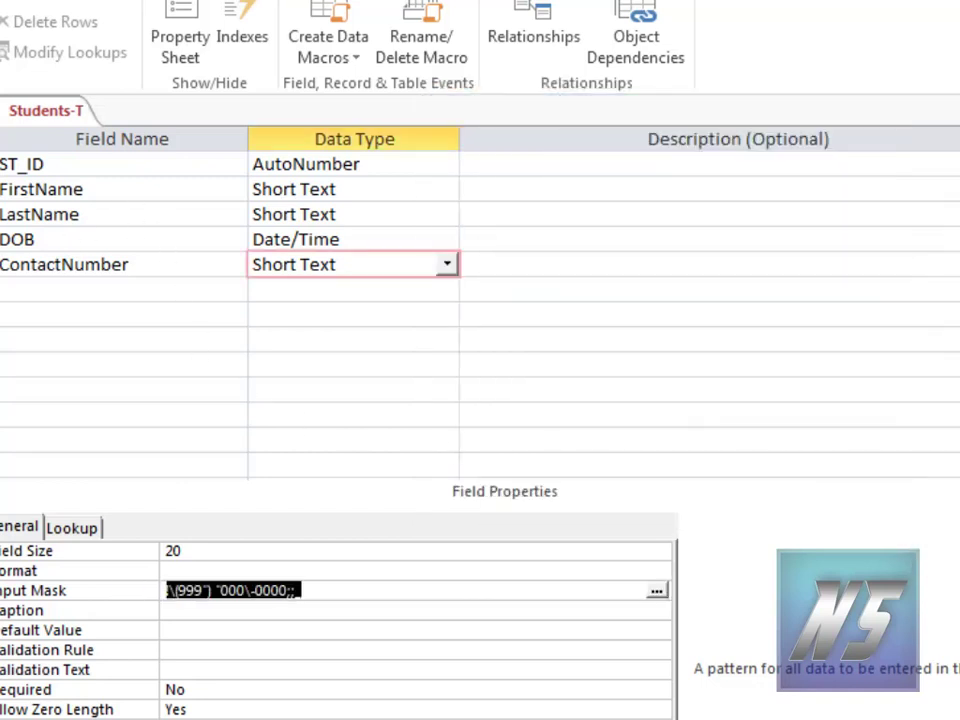
Step: Save the table and enter ST001's contact phone number in the masked ContactNumber cell
{"action": "left_click", "coordinate": [340, 476]}
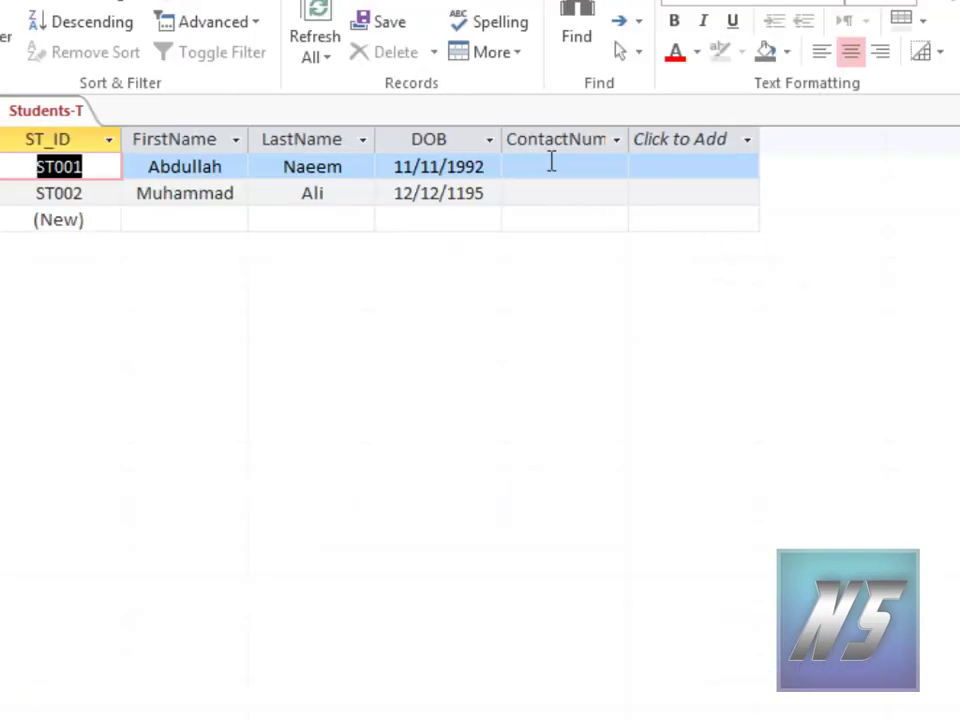
{"action": "left_click", "coordinate": [550, 165]}
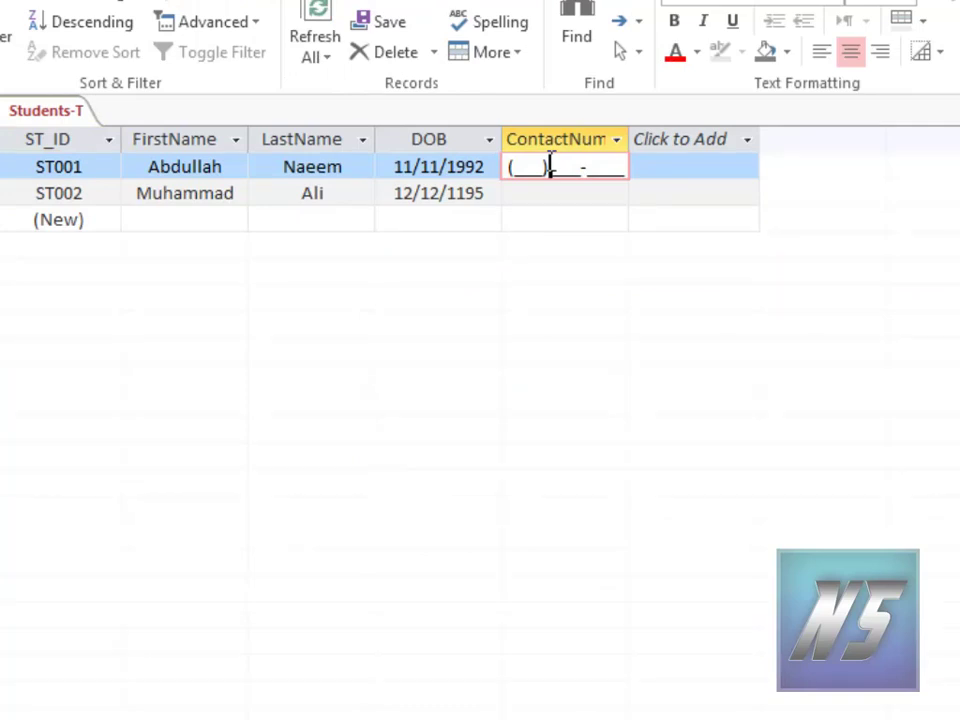
{"action": "key", "text": "Home"}
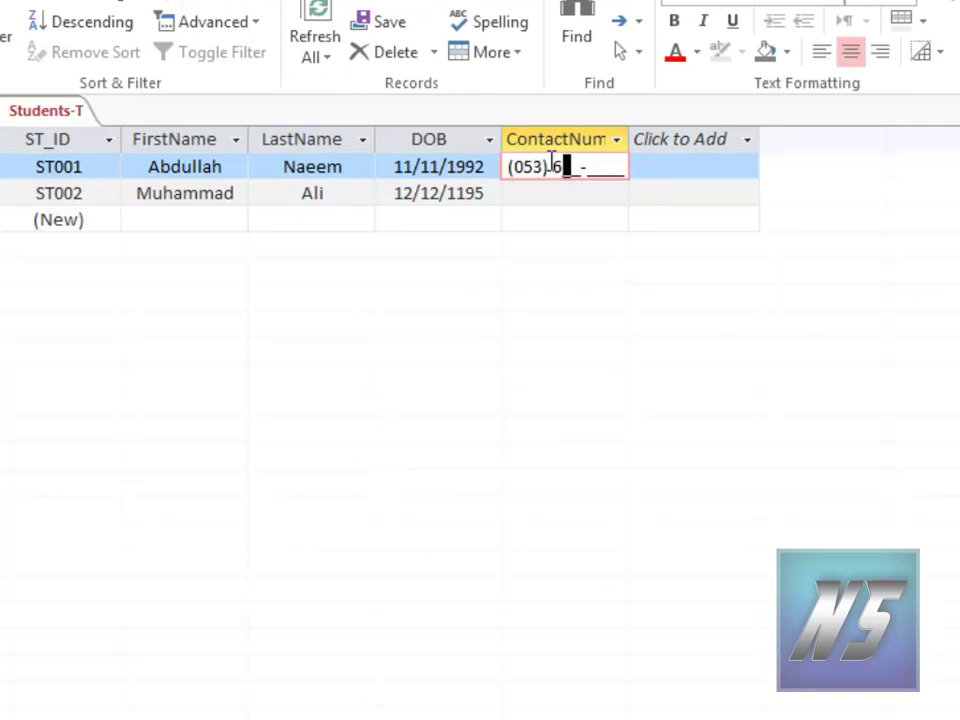
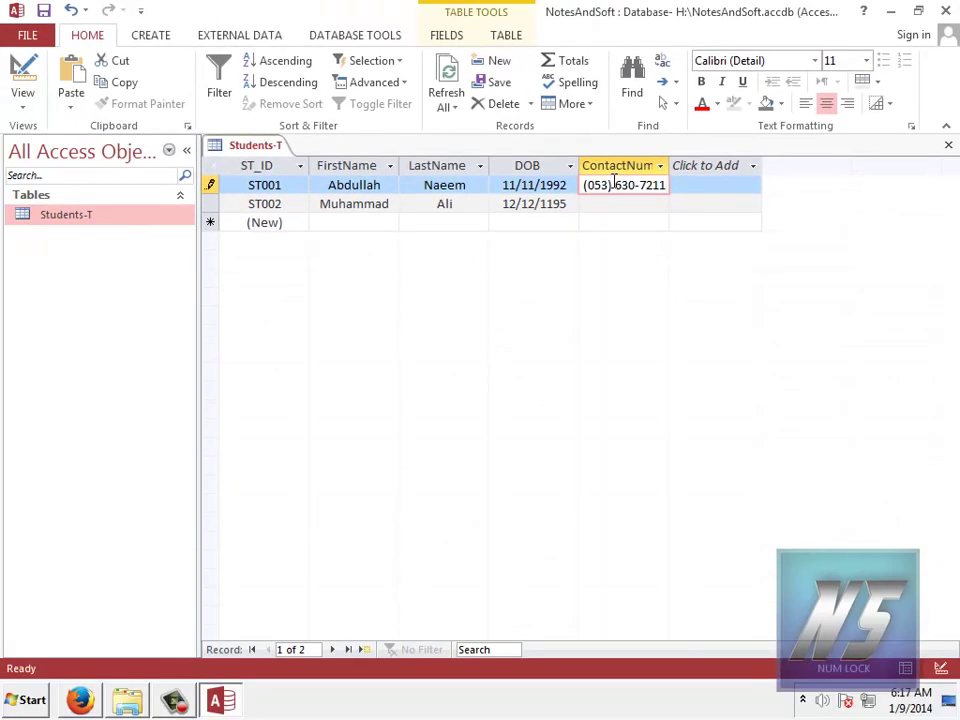
Step: Enter ST002's contact phone number in the masked phone format
{"action": "left_click", "coordinate": [624, 203]}
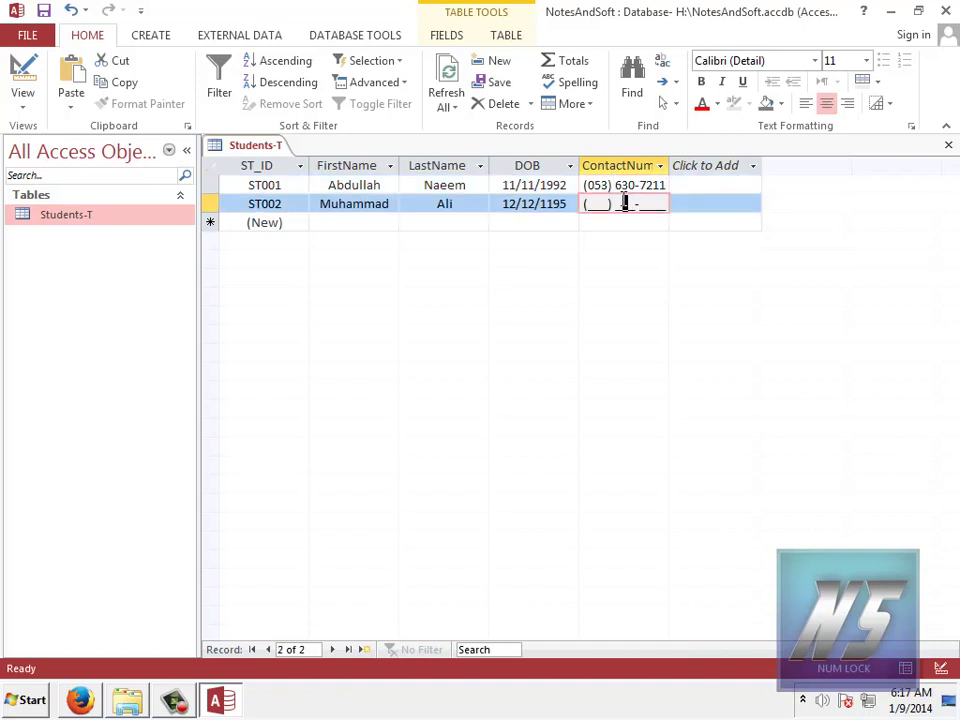
{"action": "key", "text": "Home"}
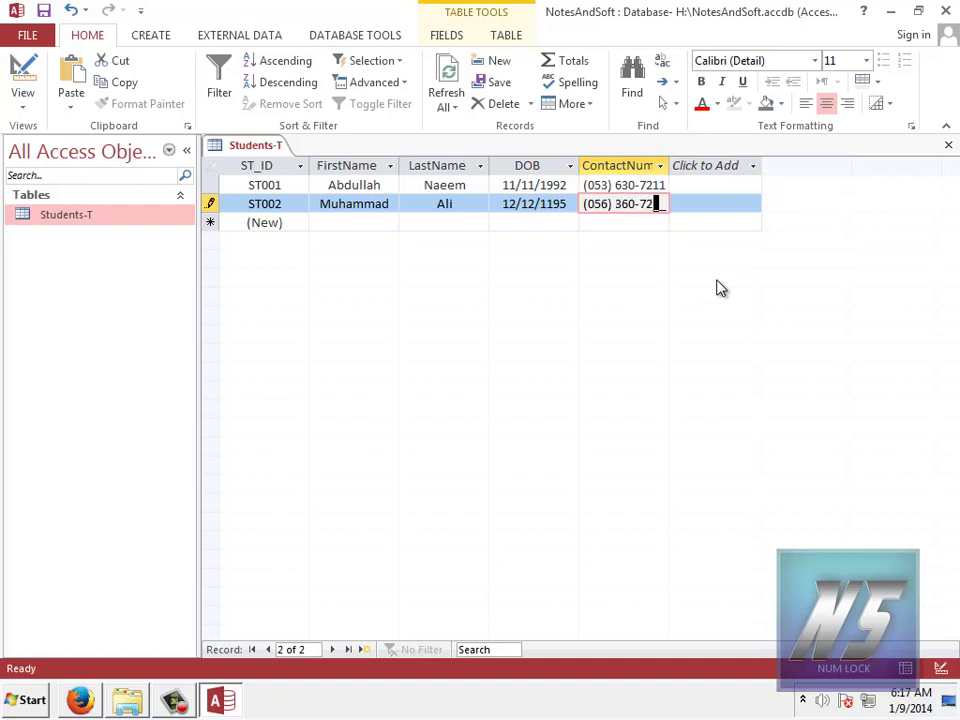
{"action": "left_click", "coordinate": [729, 207]}
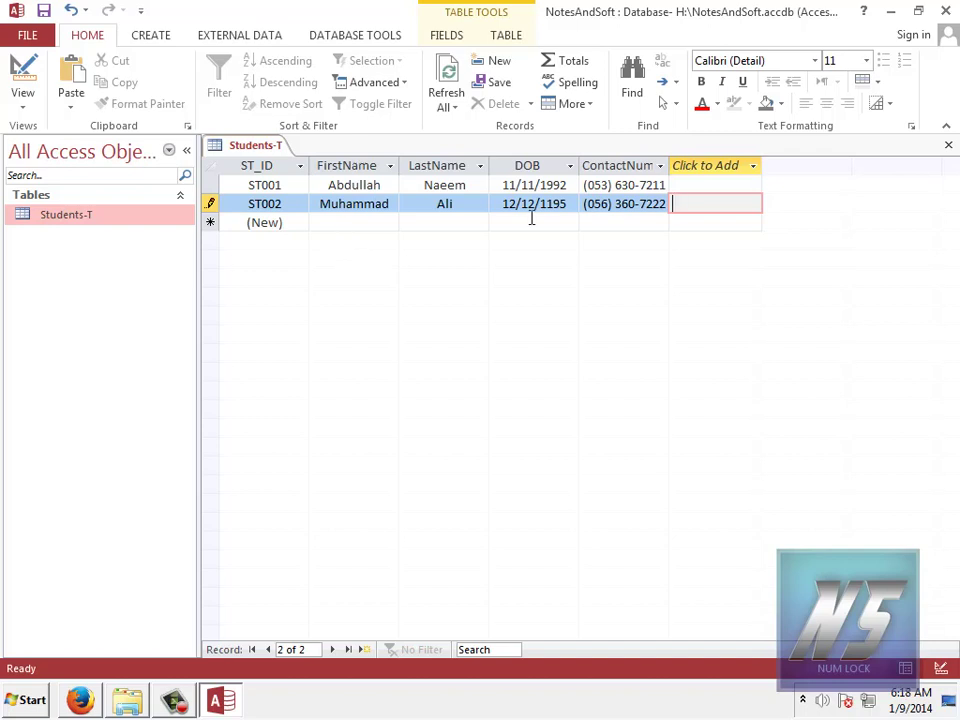
Step: Save the second student's phone number, then look through the Fields, Database Tools, Create and Home ribbon tabs
{"action": "left_click", "coordinate": [43, 10]}
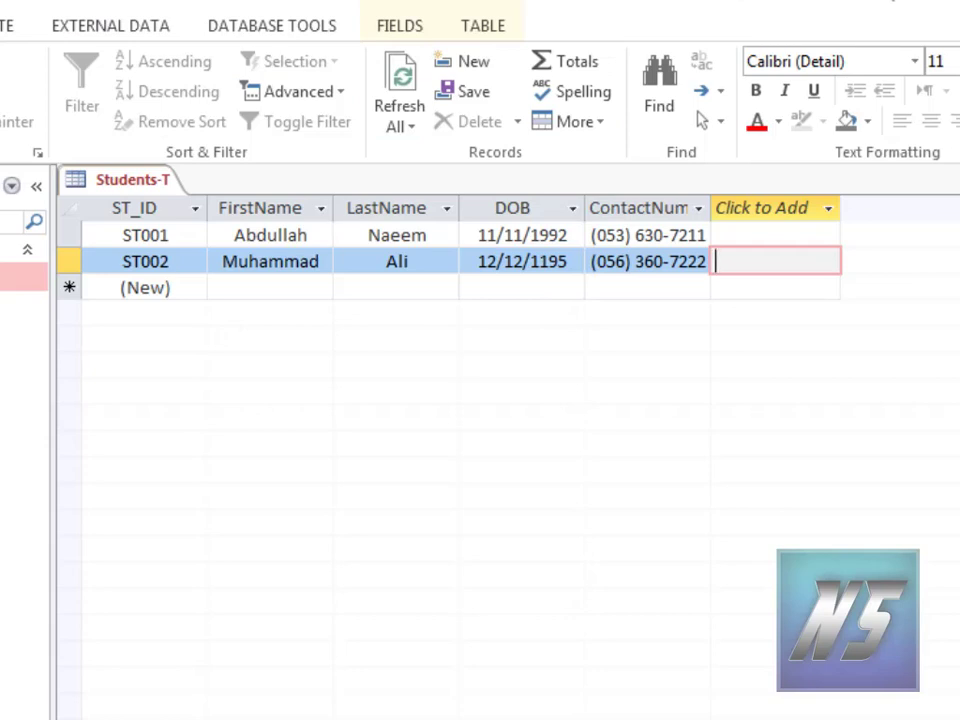
{"action": "left_click", "coordinate": [400, 28]}
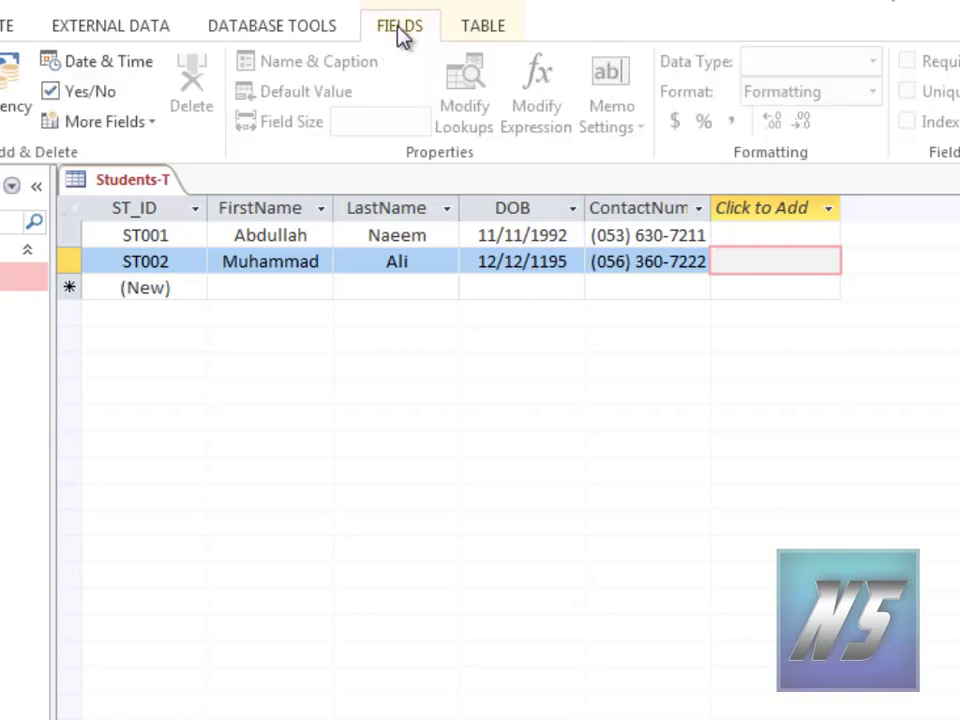
{"action": "left_click", "coordinate": [306, 28]}
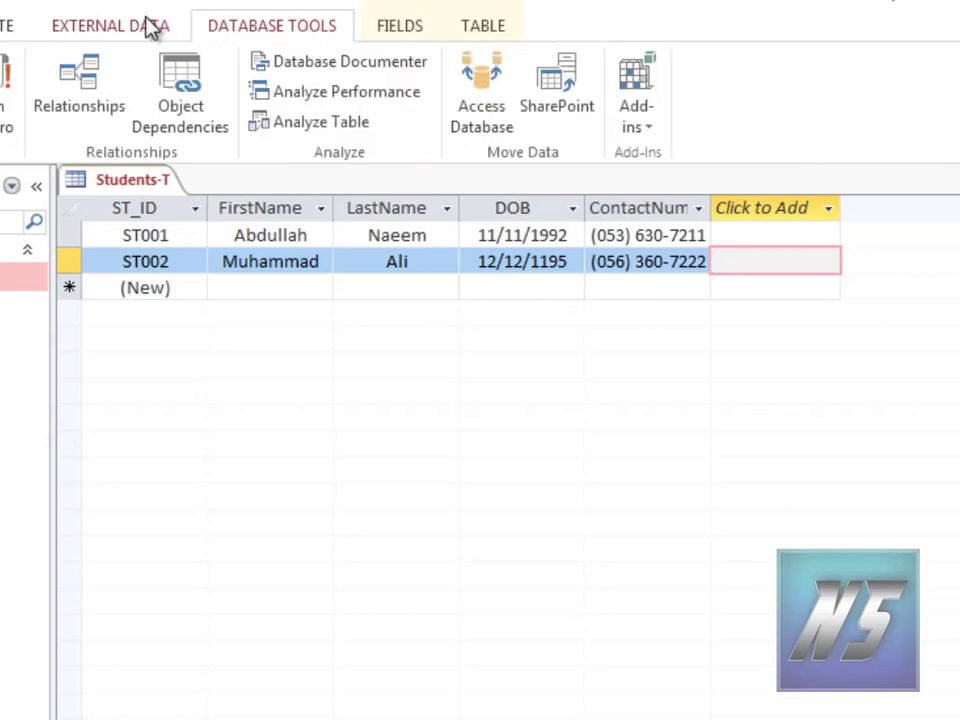
{"action": "left_click", "coordinate": [7, 26]}
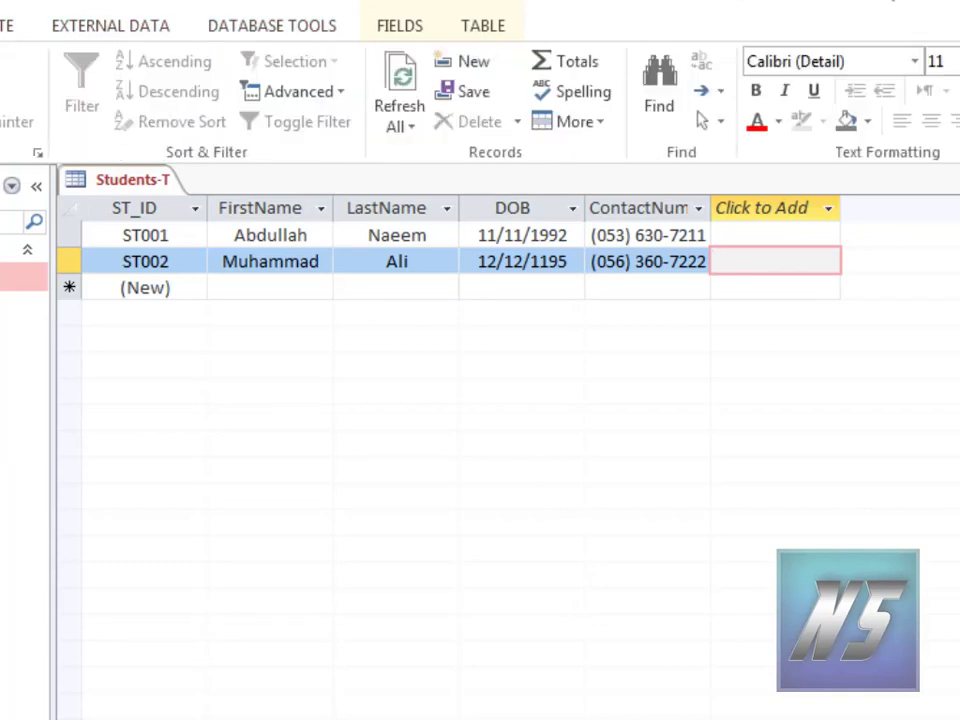
{"action": "left_click", "coordinate": [0, 25]}
Step: Switch Students-T to Design View and inspect ContactNumber's !\(999") "000\-0000;;_ input mask
{"action": "left_click", "coordinate": [0, 95]}
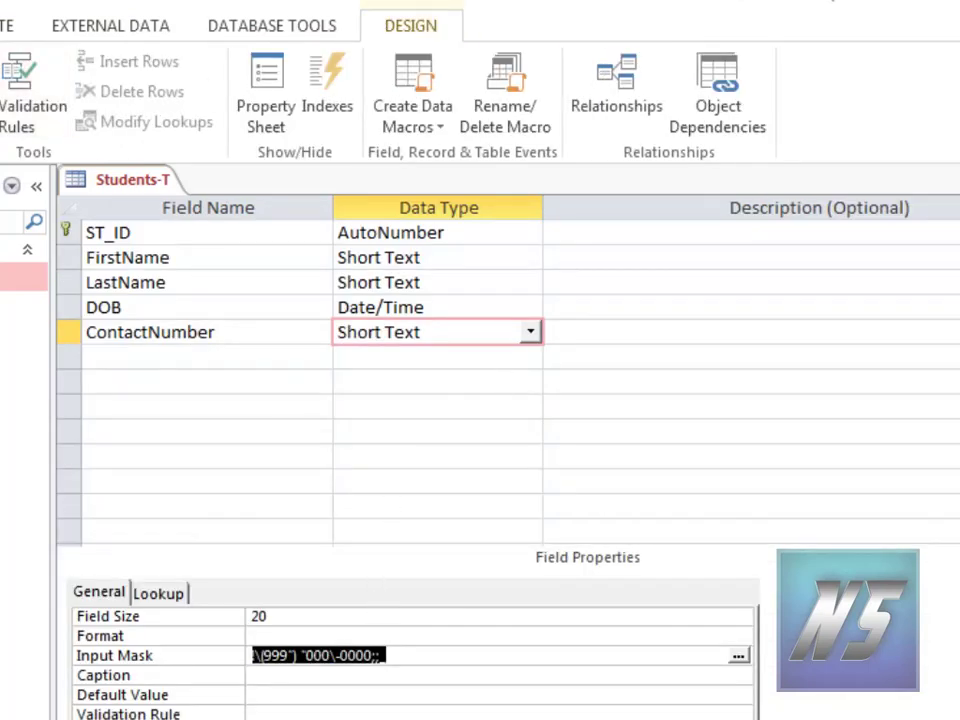
{"action": "left_click", "coordinate": [276, 713]}
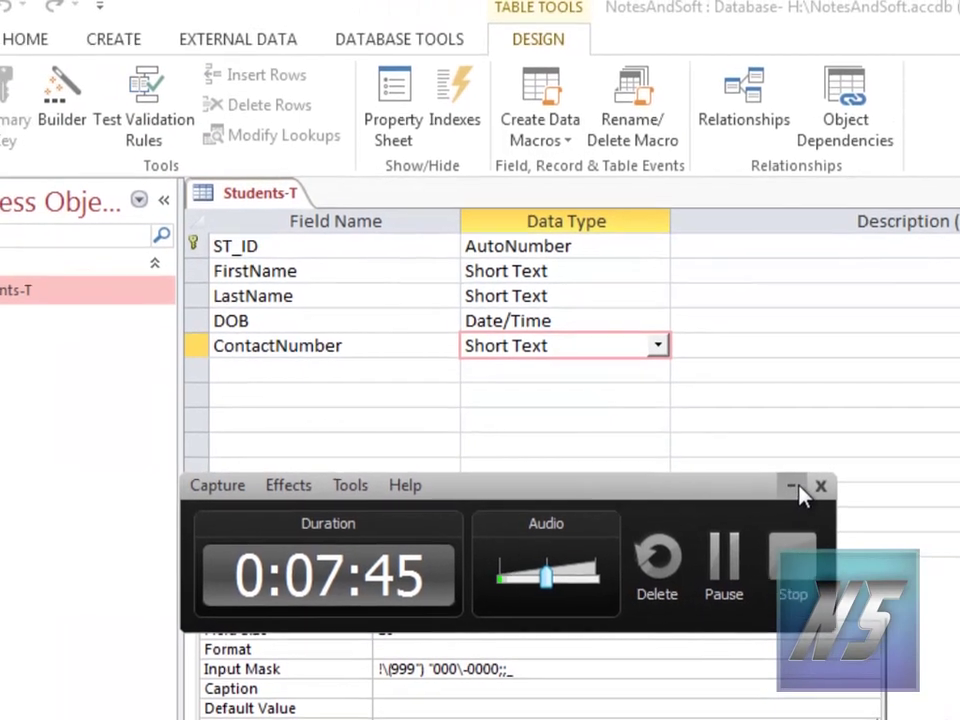
{"action": "left_click", "coordinate": [792, 488]}
{"action": "left_click", "coordinate": [744, 487]}
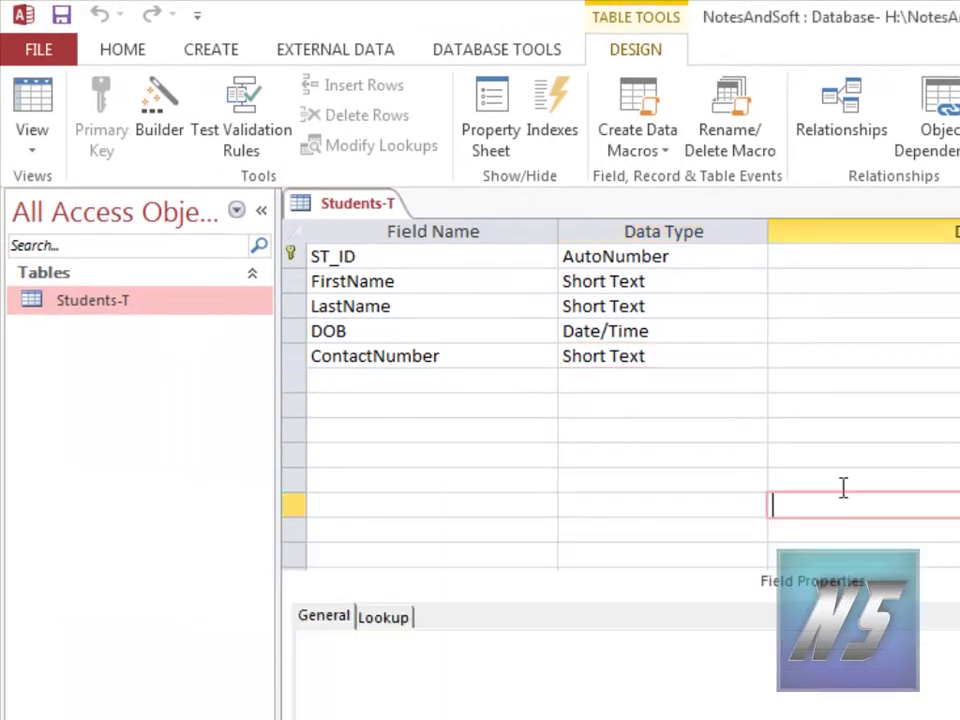
{"action": "left_click", "coordinate": [372, 362]}
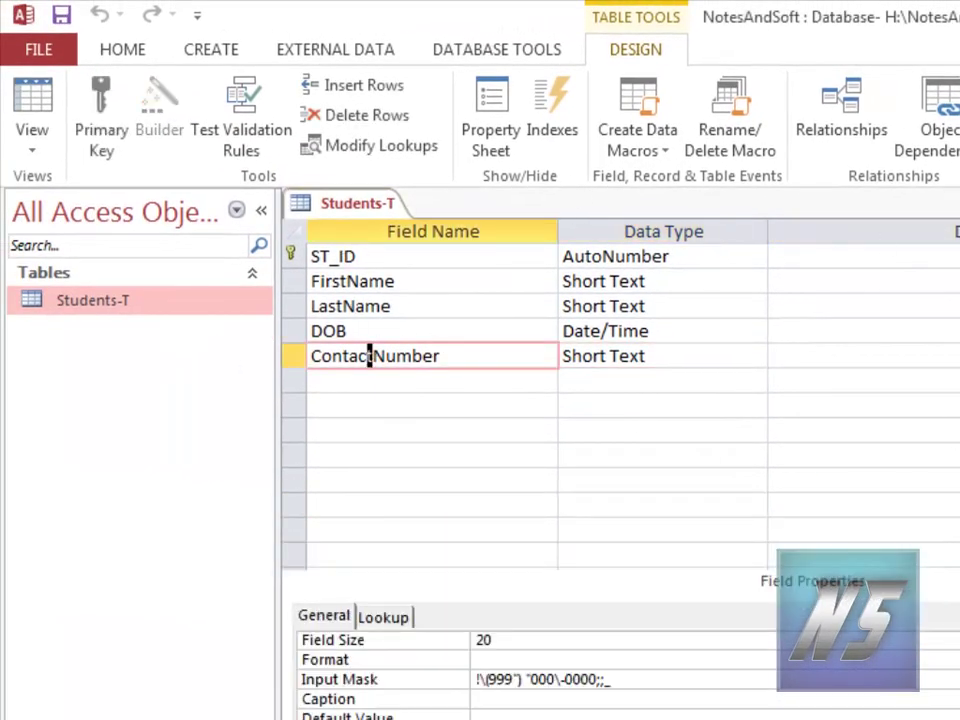